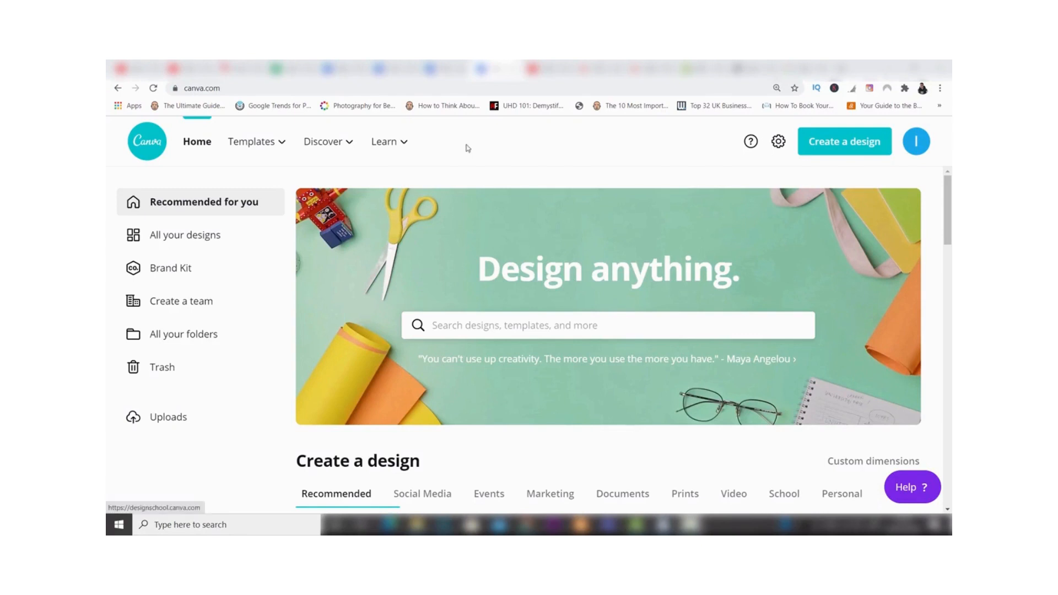
# Step: Look up the available design types for "youtube" in the home page search, and clear the search
pyautogui.moveTo(273, 138)
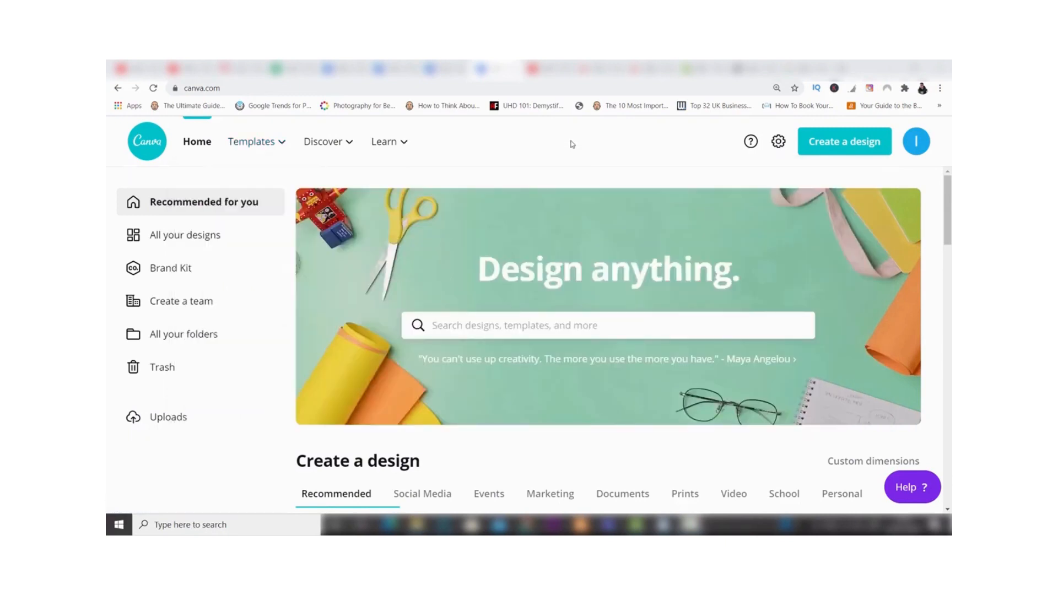
pyautogui.click(535, 325)
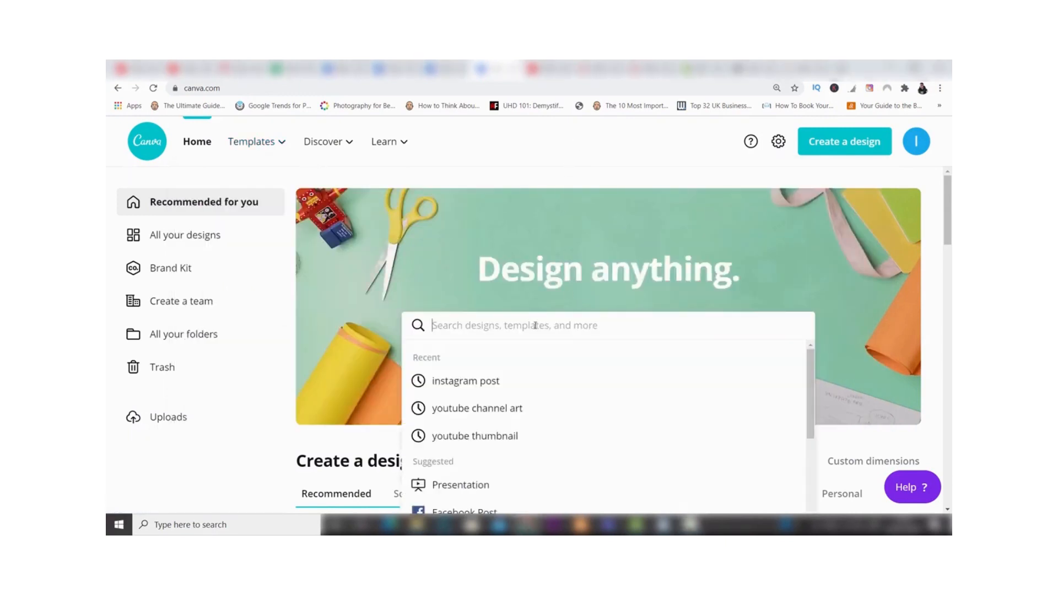
pyautogui.write('youtube')
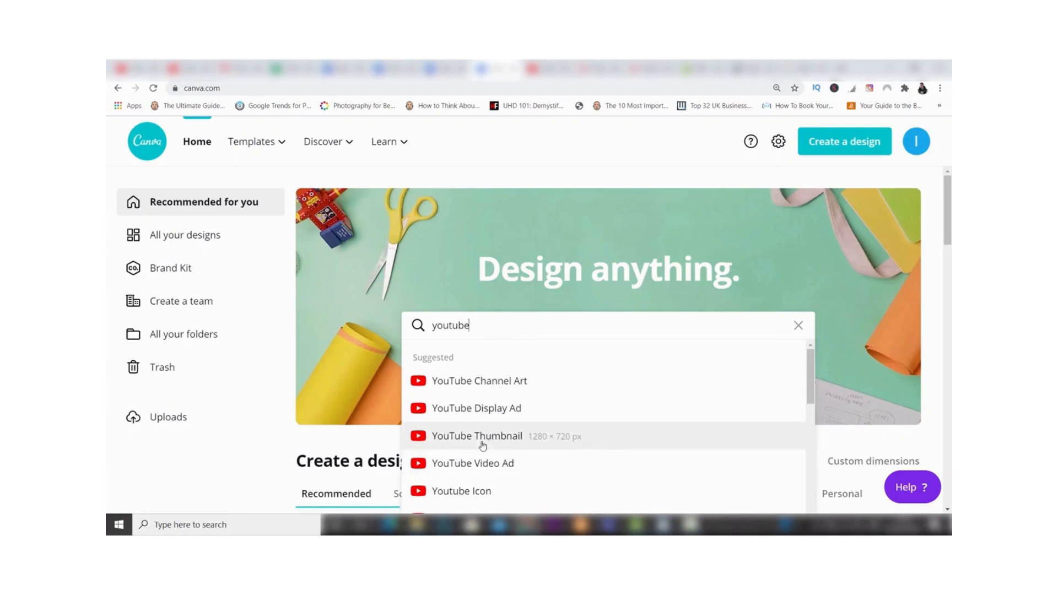
pyautogui.click(798, 326)
# Step: Browse the Social Media design types and the complete list of design types, and return to the home page
pyautogui.moveTo(948, 212); pyautogui.dragTo(947, 248)
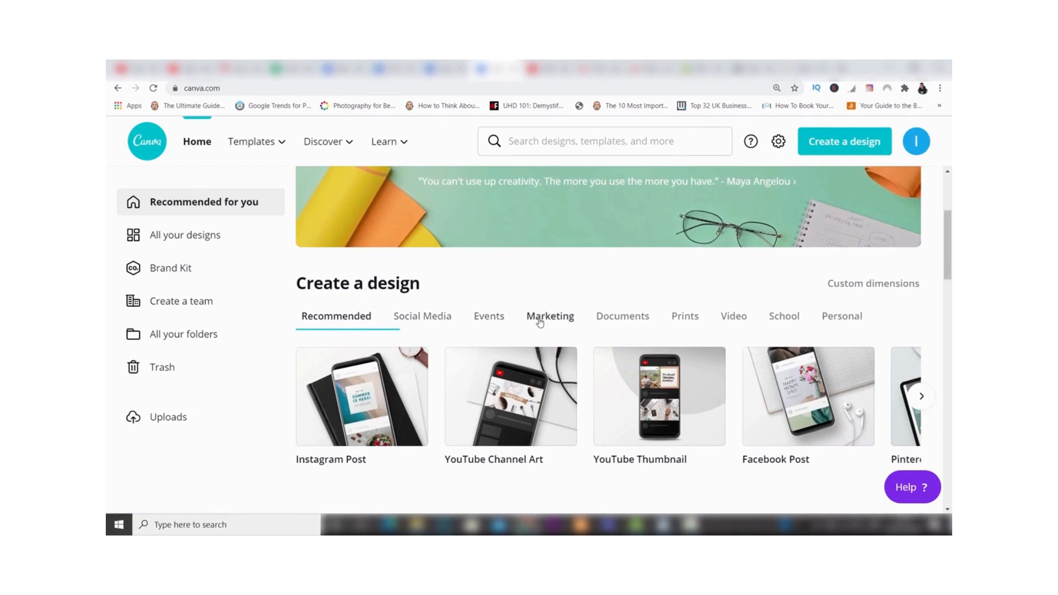
pyautogui.click(417, 321)
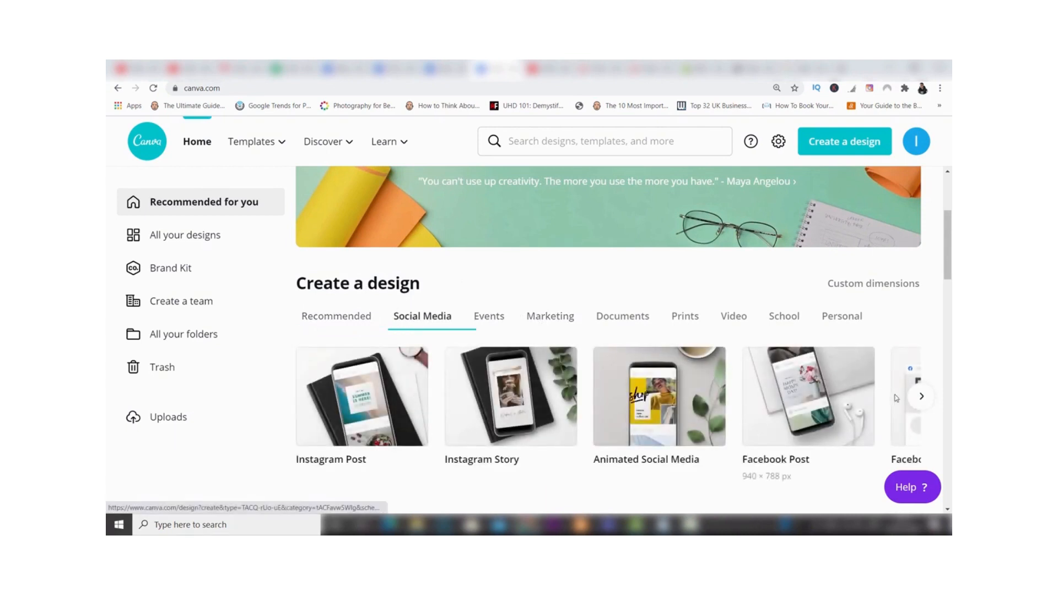
pyautogui.click(917, 404)
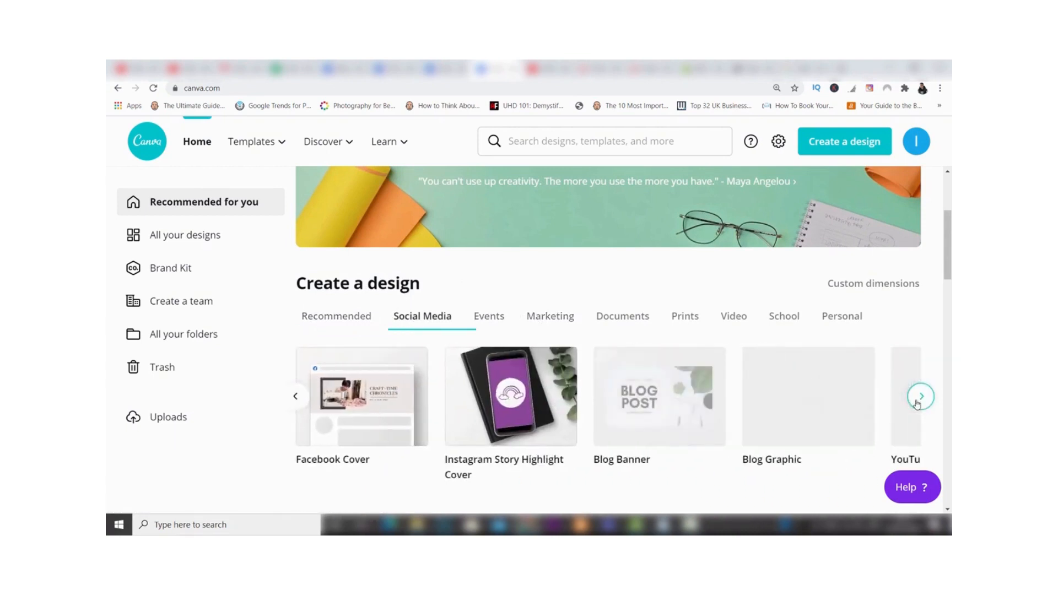
pyautogui.click(917, 403)
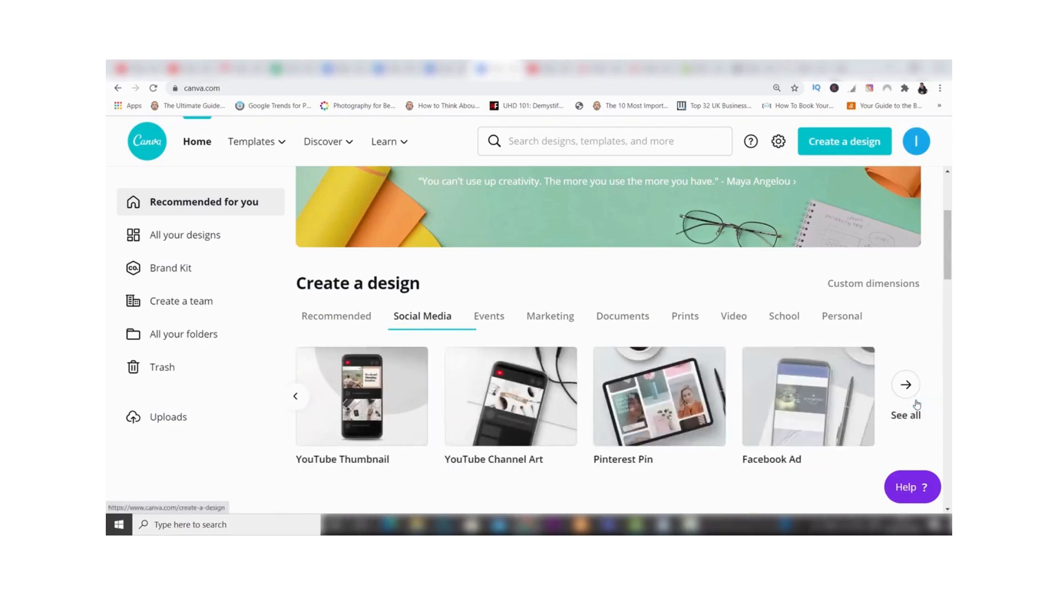
pyautogui.click(917, 404)
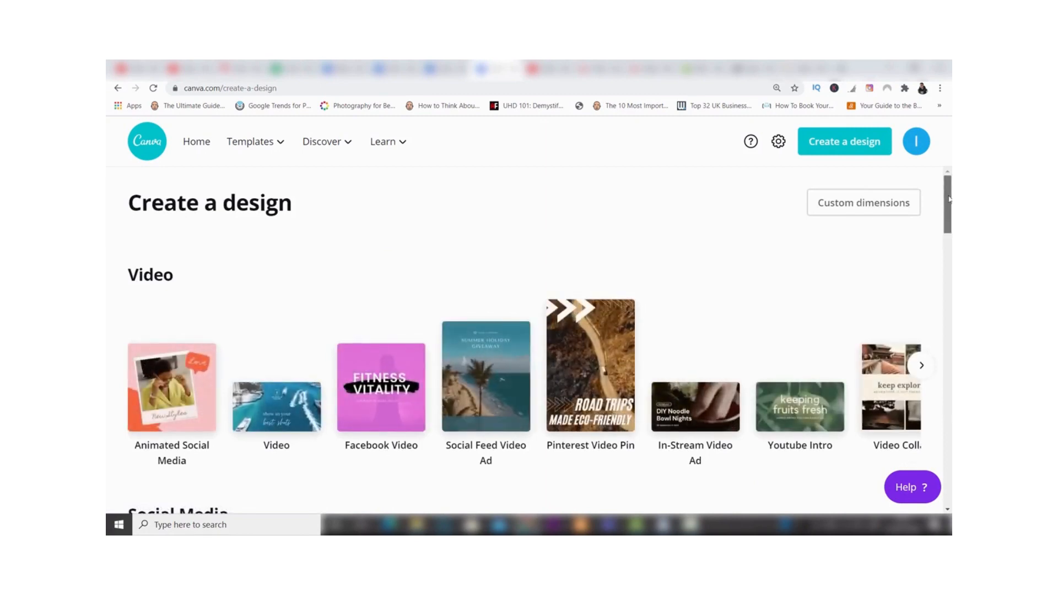
pyautogui.moveTo(948, 193)
pyautogui.mouseDown()
pyautogui.moveTo(950, 313)
pyautogui.moveTo(948, 176)
pyautogui.mouseUp()
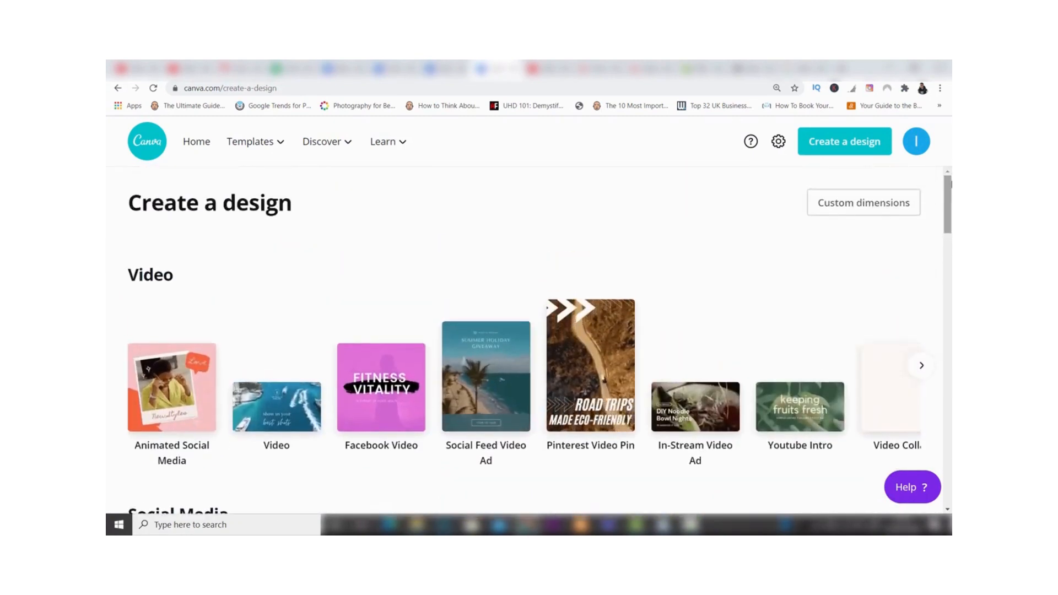
pyautogui.click(198, 144)
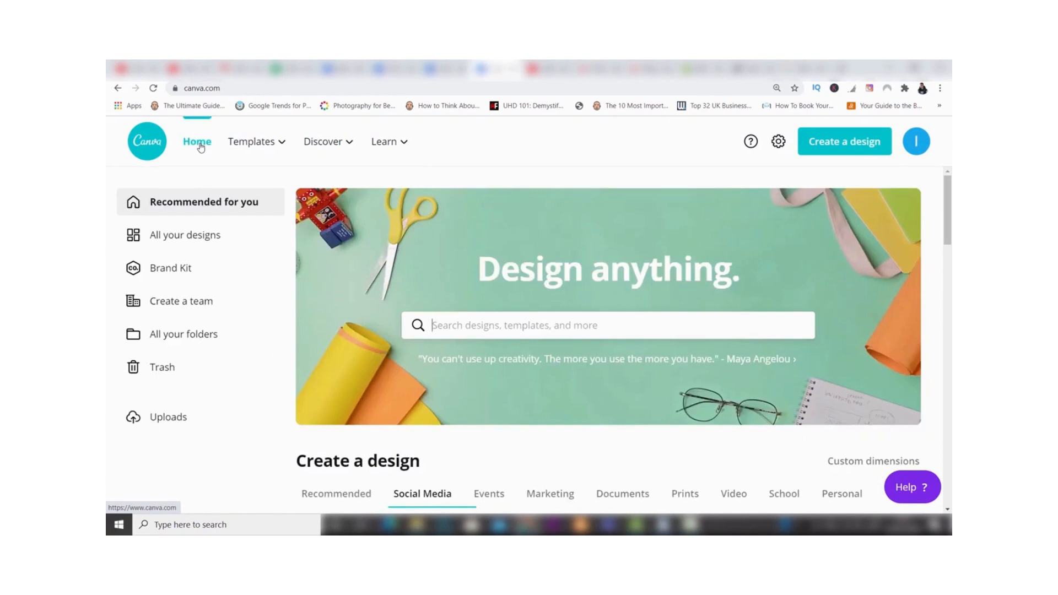
# Step: Create a new design with custom dimensions of 1000 × 1000 px
pyautogui.click(857, 146)
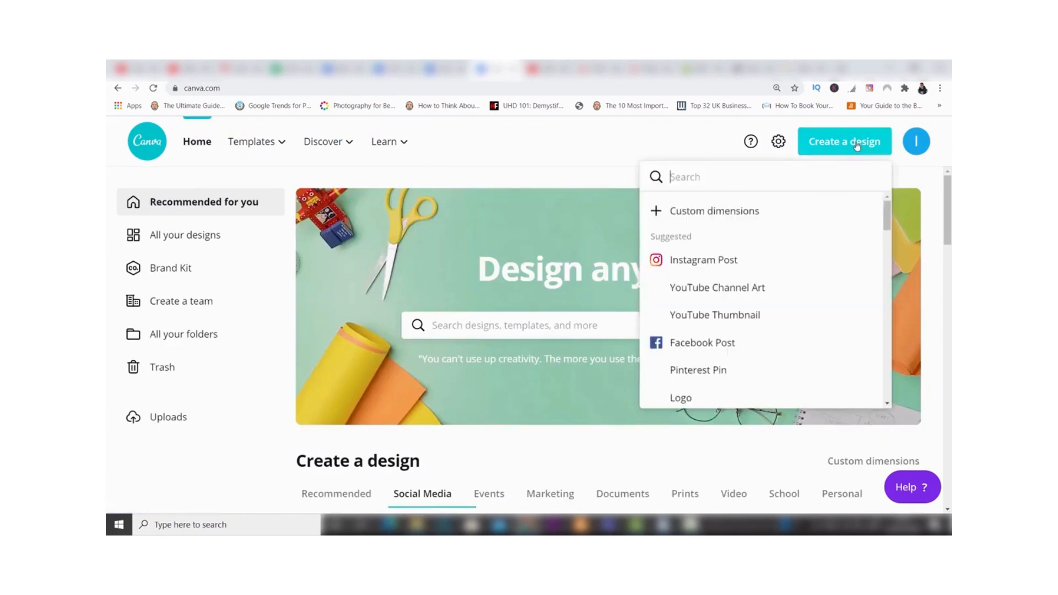
pyautogui.click(703, 221)
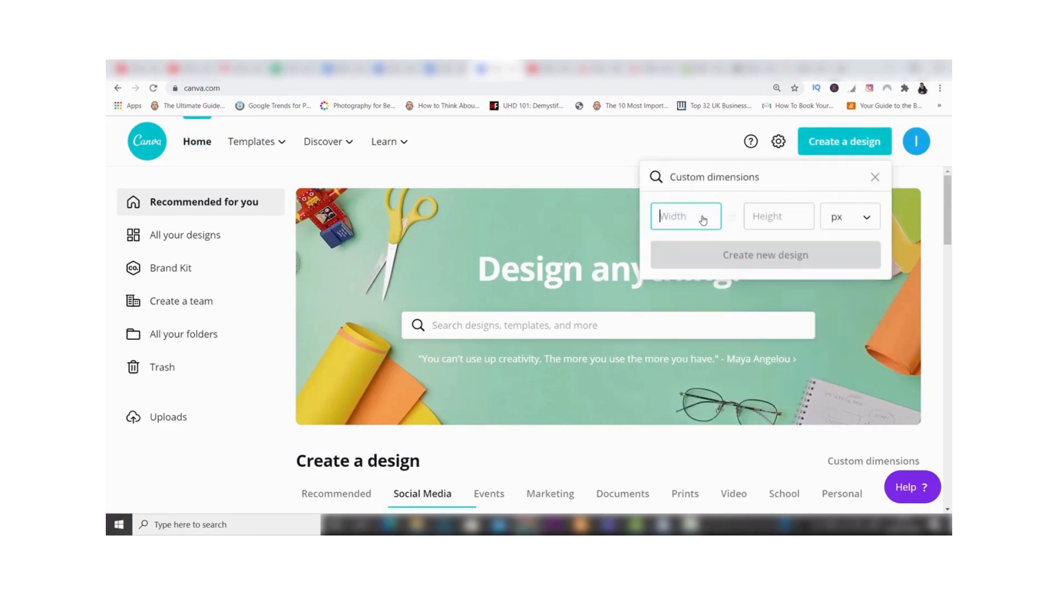
pyautogui.write('1000')
pyautogui.click(766, 218)
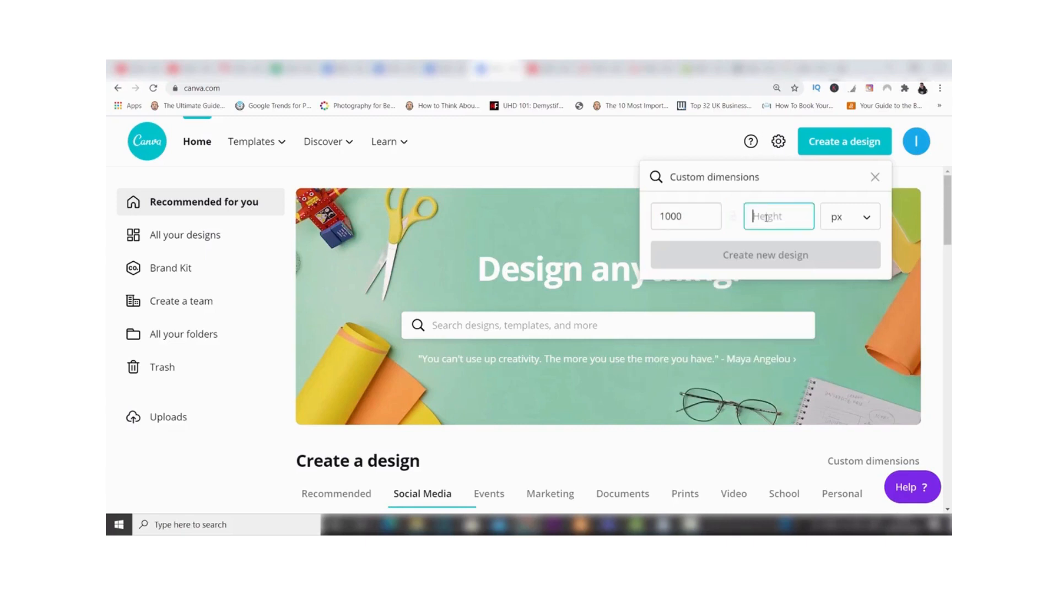
pyautogui.write('1000')
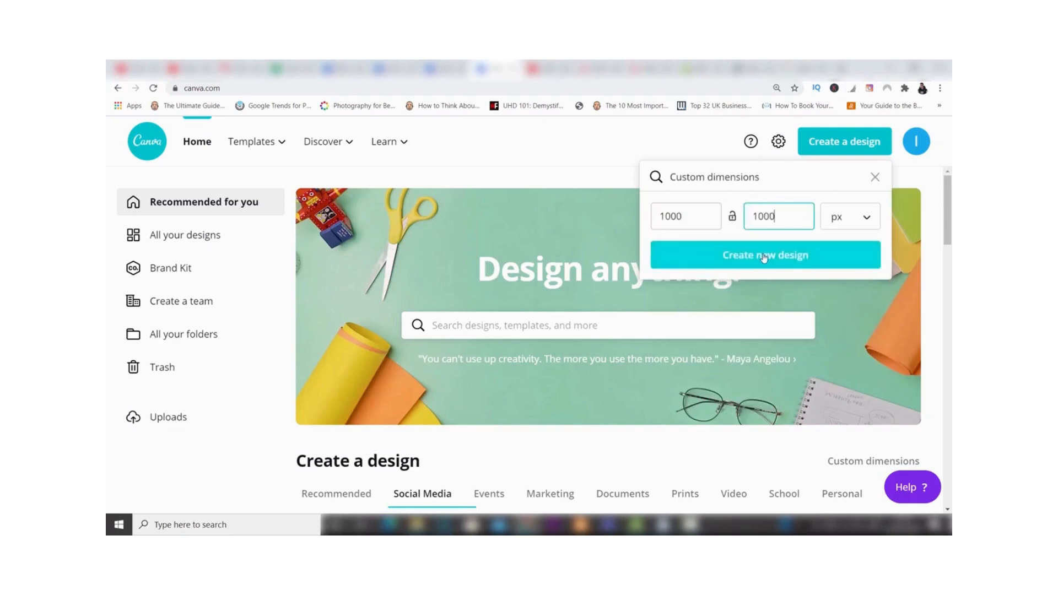
pyautogui.click(764, 255)
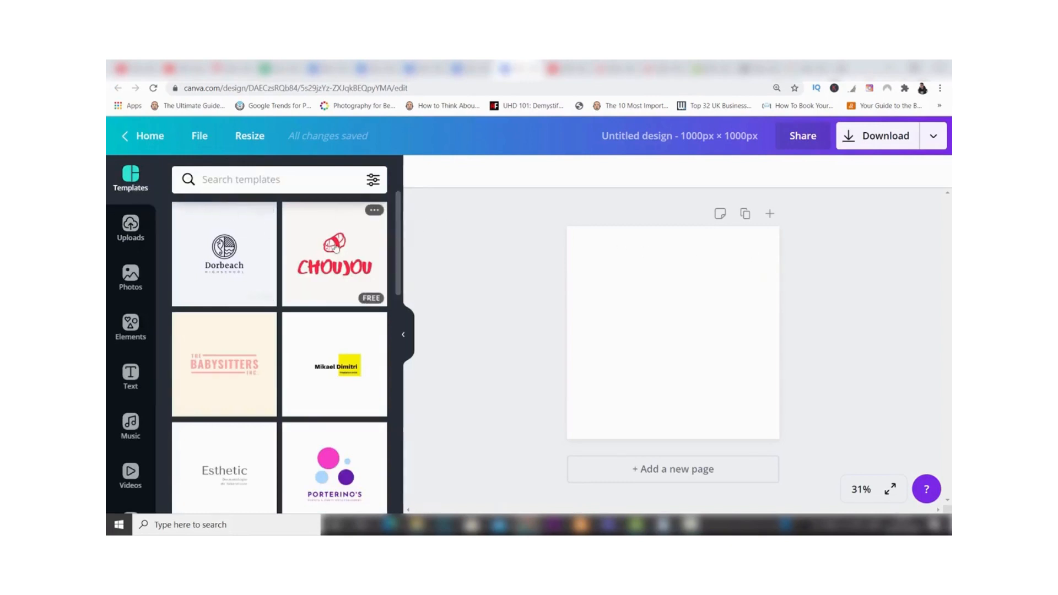
# Step: Apply the Dorbeach Highschool logo template to the page and change its background to dark grey
pyautogui.moveTo(399, 246); pyautogui.dragTo(394, 301)
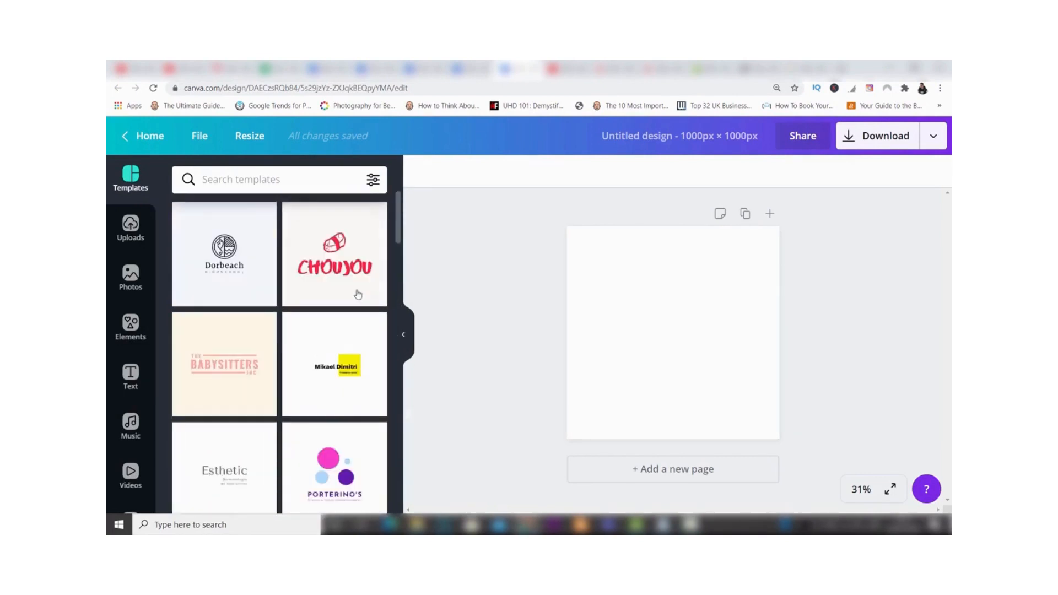
pyautogui.click(238, 250)
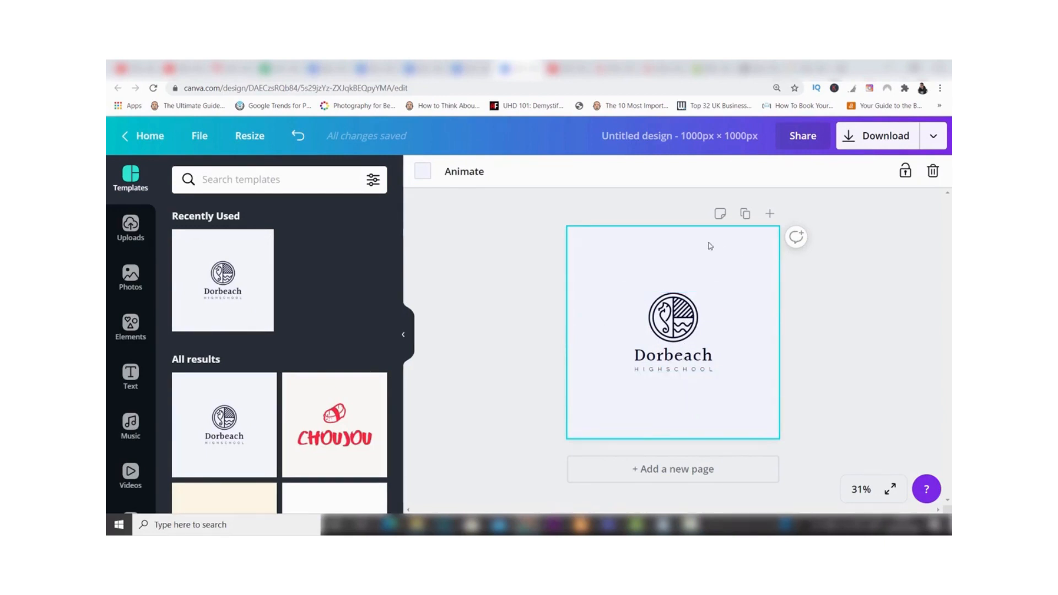
pyautogui.click(422, 171)
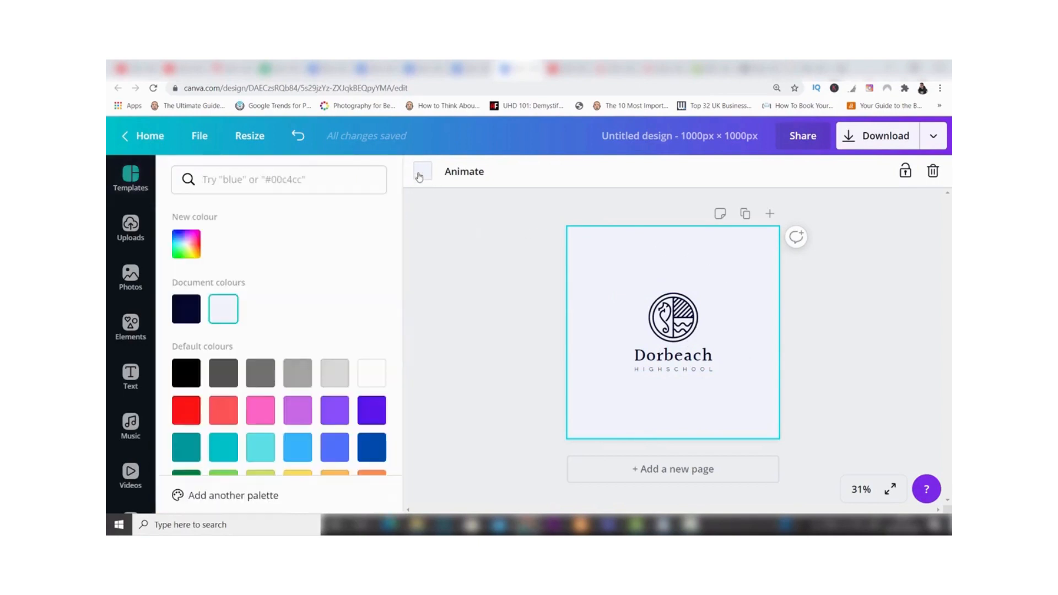
pyautogui.click(229, 377)
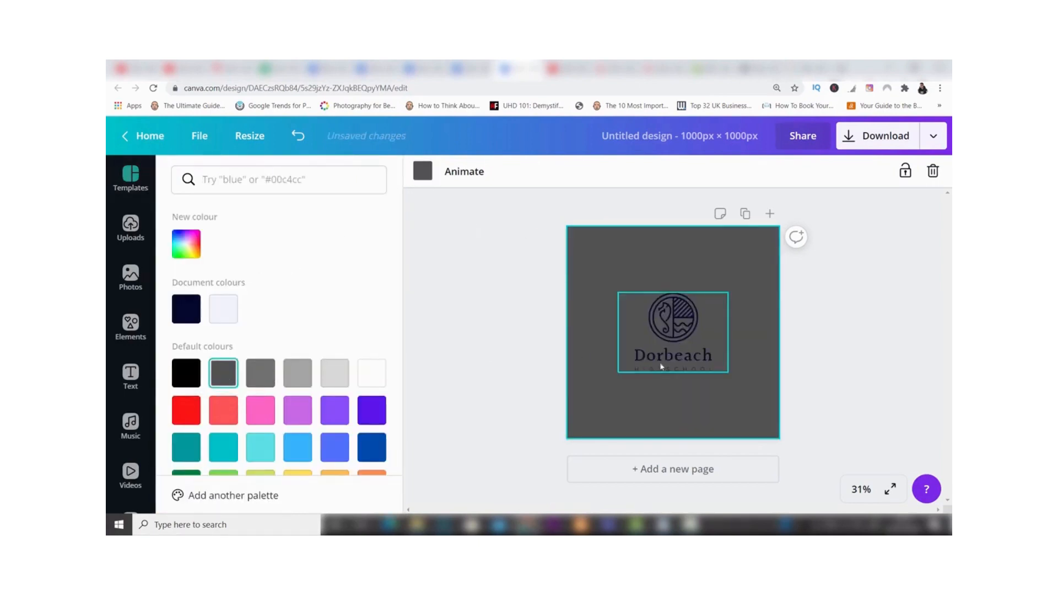
# Step: Change the colour of the "Dorbeach" text to pink from the default colours
pyautogui.click(675, 355)
pyautogui.click(675, 356)
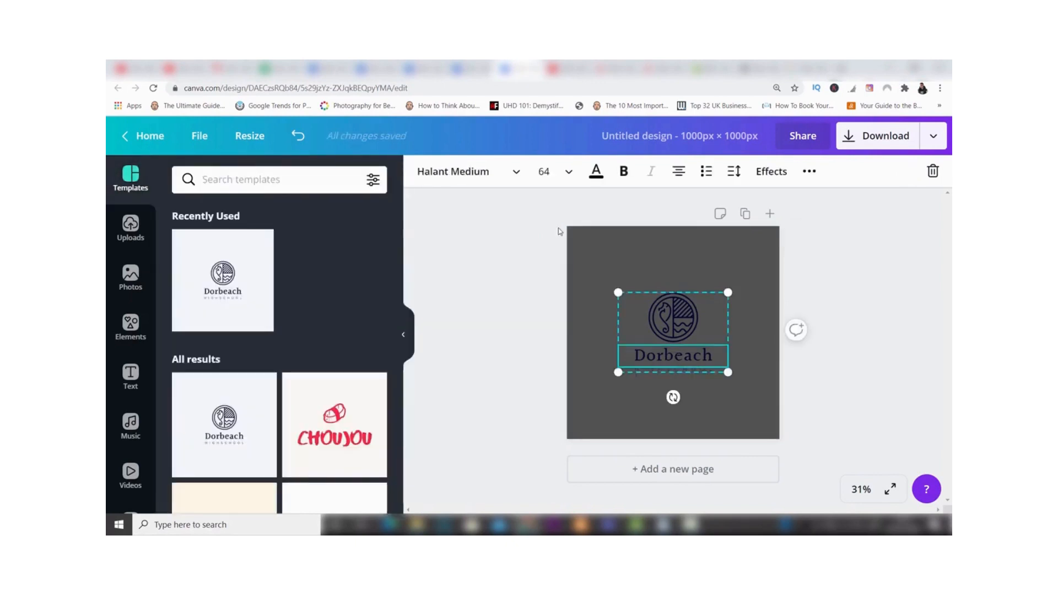
pyautogui.click(595, 171)
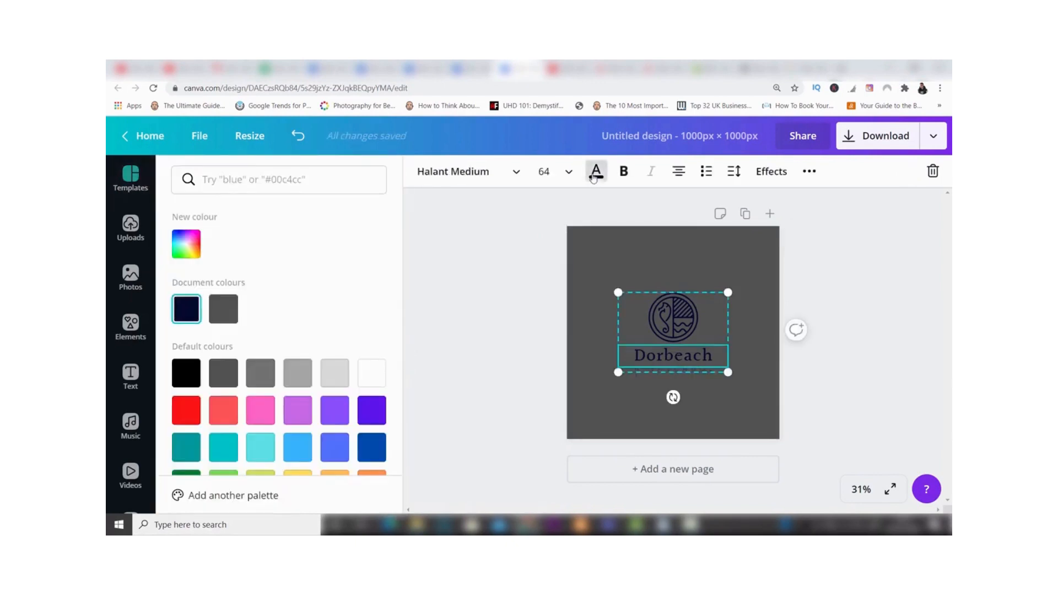
pyautogui.click(263, 414)
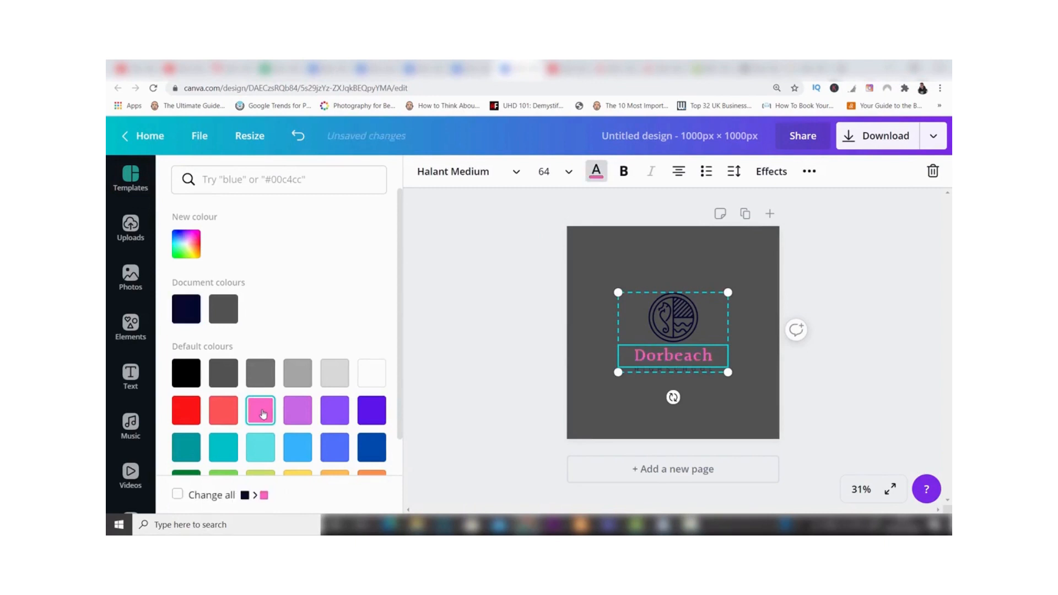
# Step: Recolour the round seahorse emblem above the logo text to the same pink, and deselect it
pyautogui.click(687, 303)
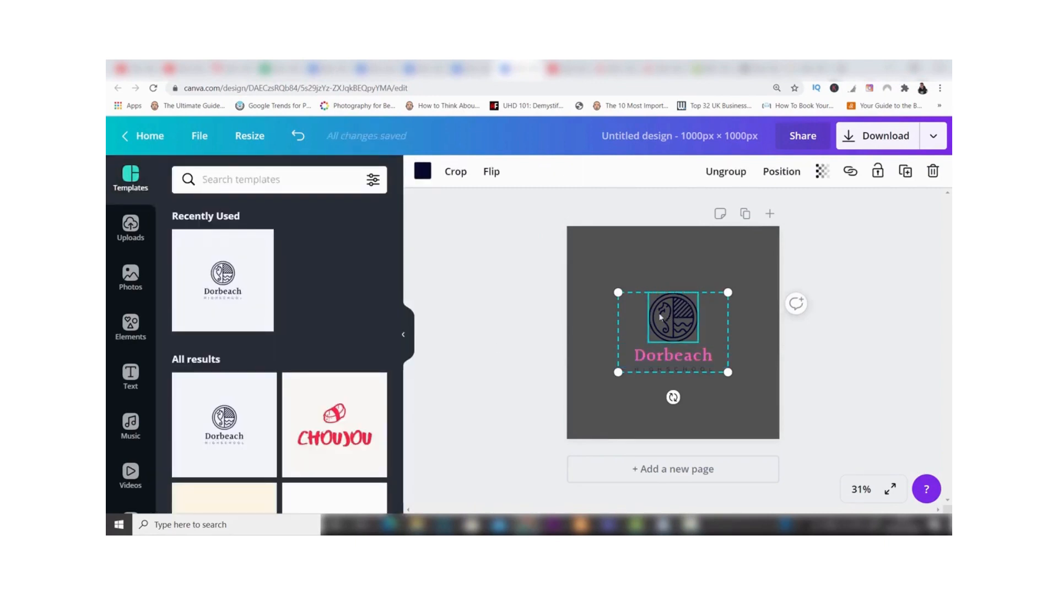
pyautogui.click(423, 173)
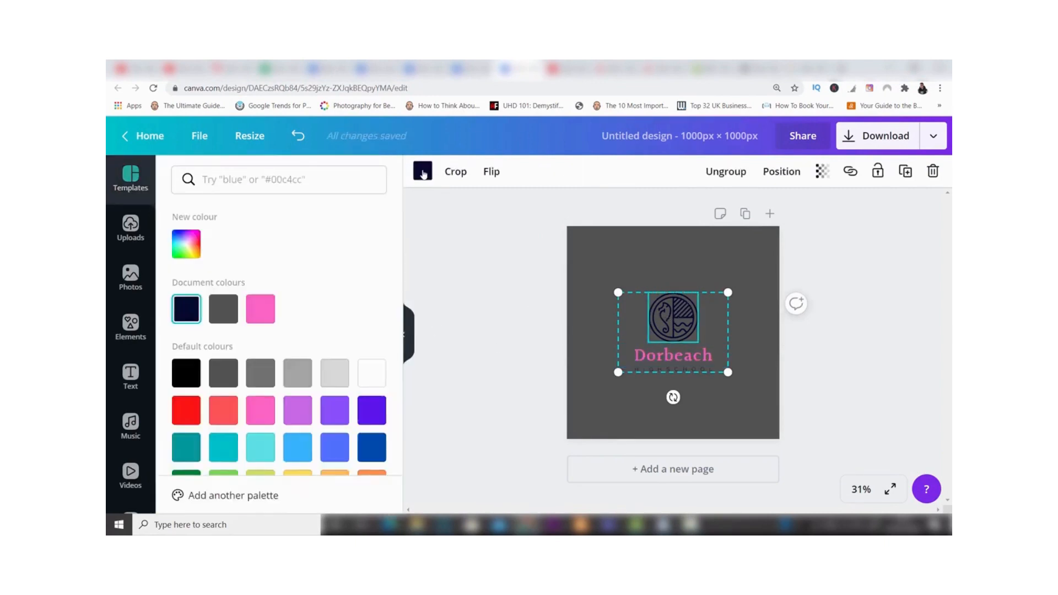
pyautogui.click(260, 410)
pyautogui.click(817, 262)
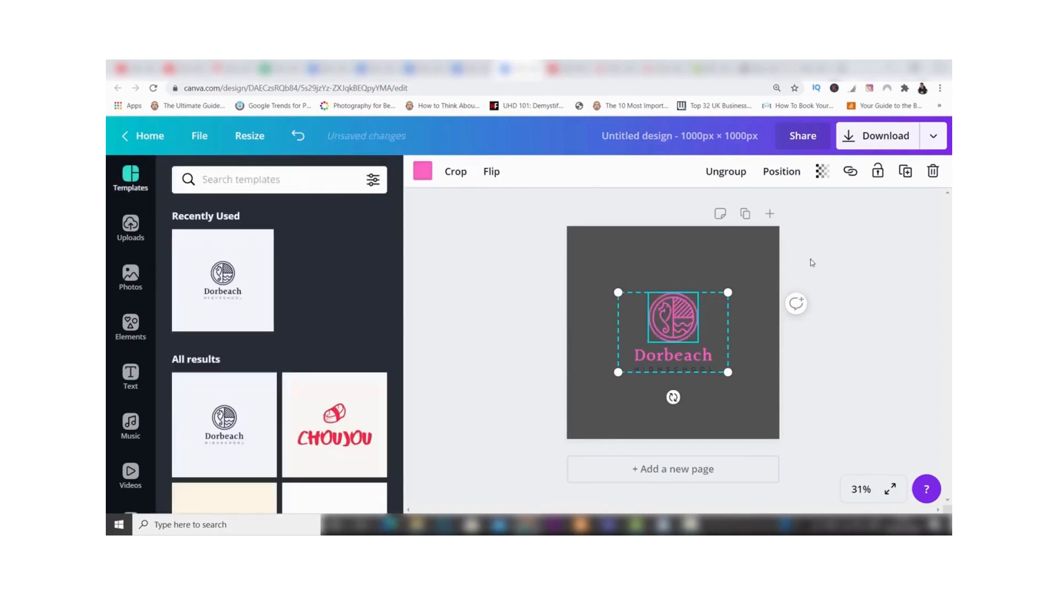
pyautogui.click(812, 262)
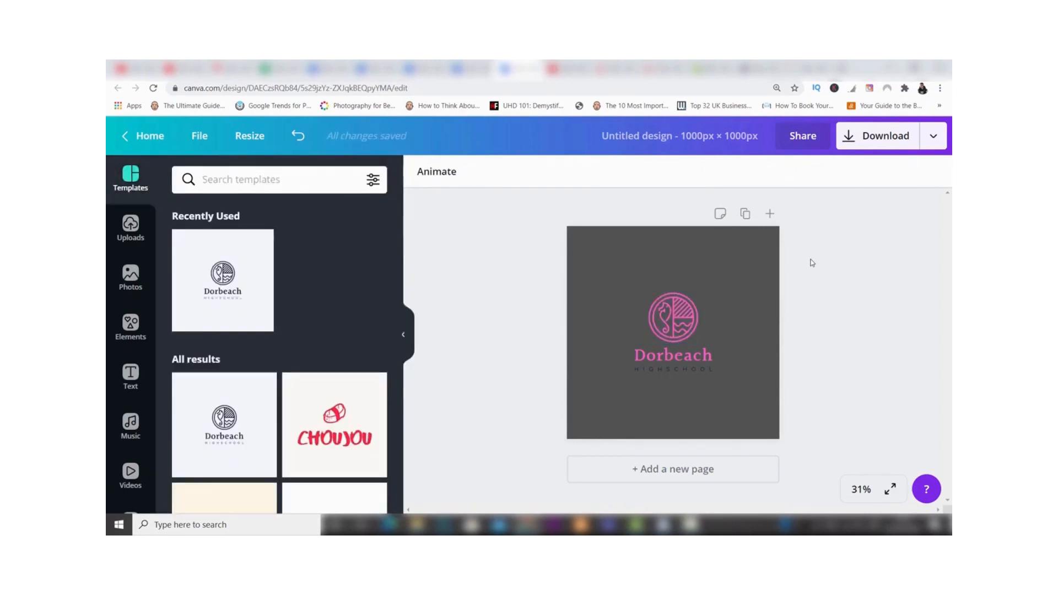
# Step: Delete the template's background, round emblem and grouped text to clear the page
pyautogui.click(619, 277)
pyautogui.press('Delete')
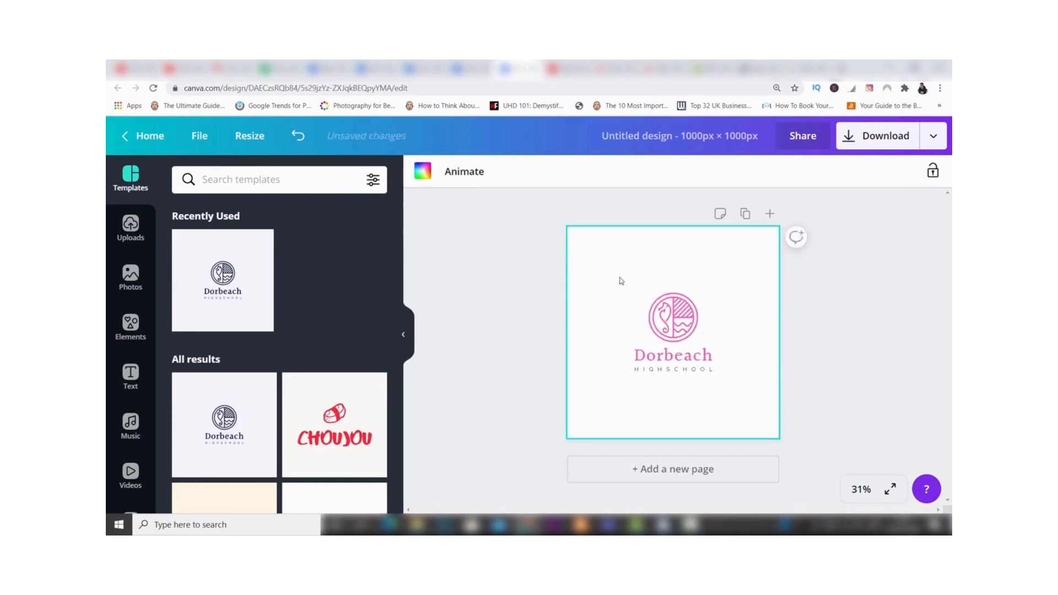
pyautogui.click(681, 320)
pyautogui.press('Delete')
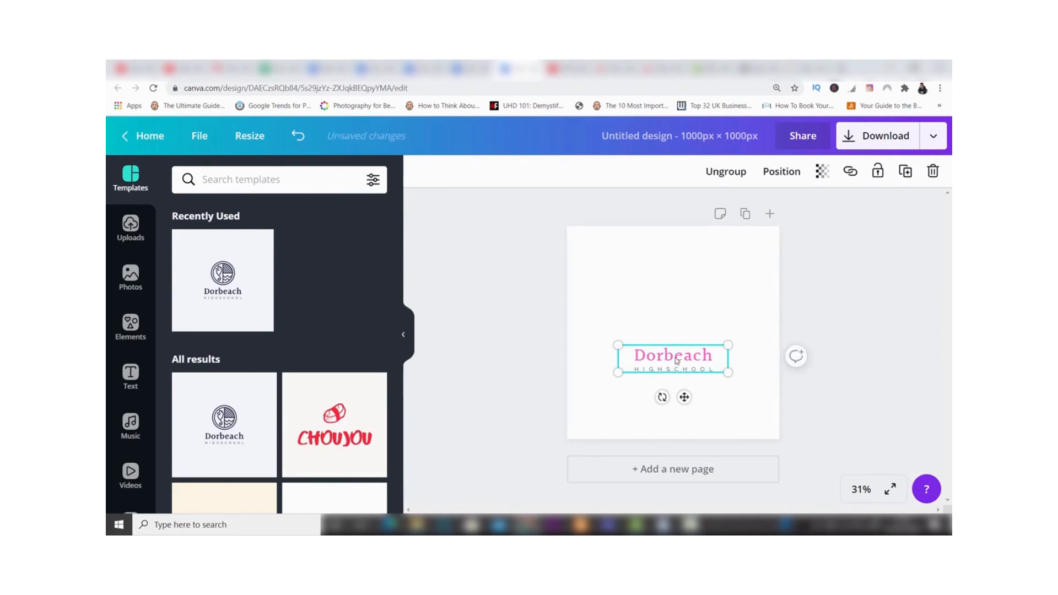
pyautogui.press('Delete')
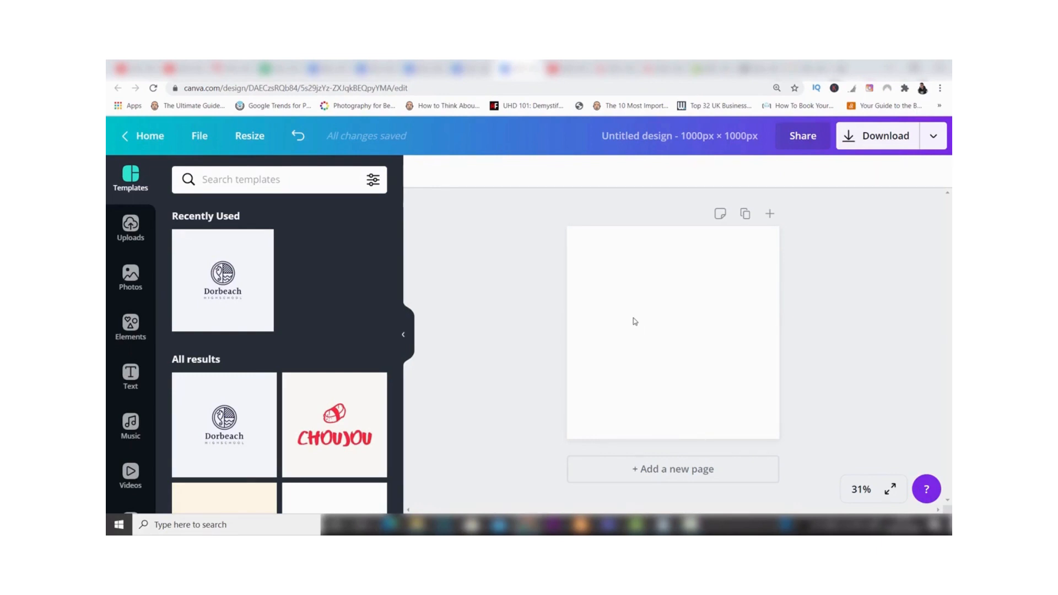
# Step: Search the photo library for "coffee" and browse the resulting pictures
pyautogui.moveTo(228, 267)
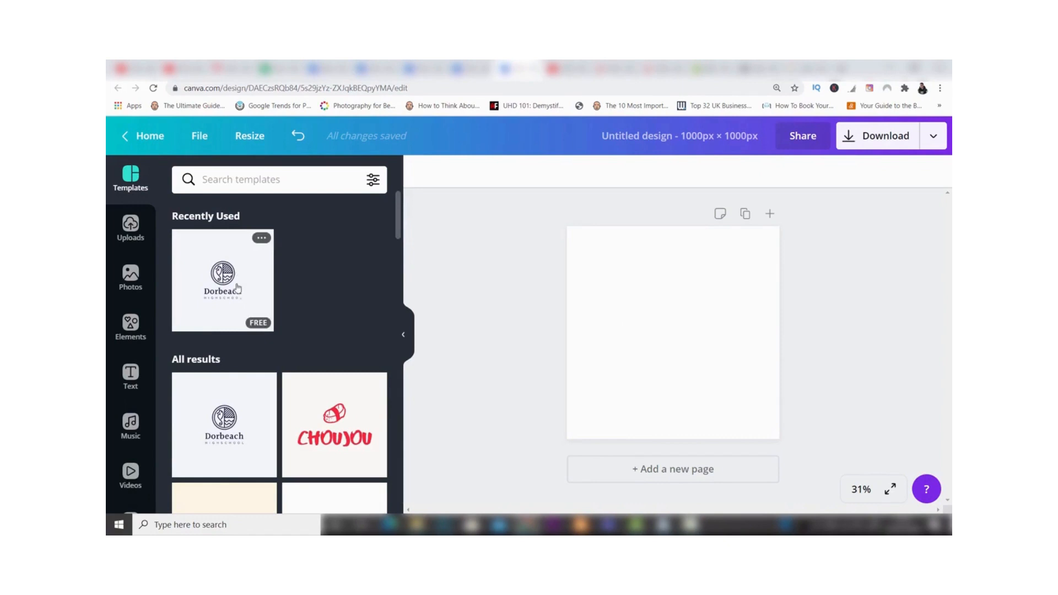
pyautogui.click(131, 272)
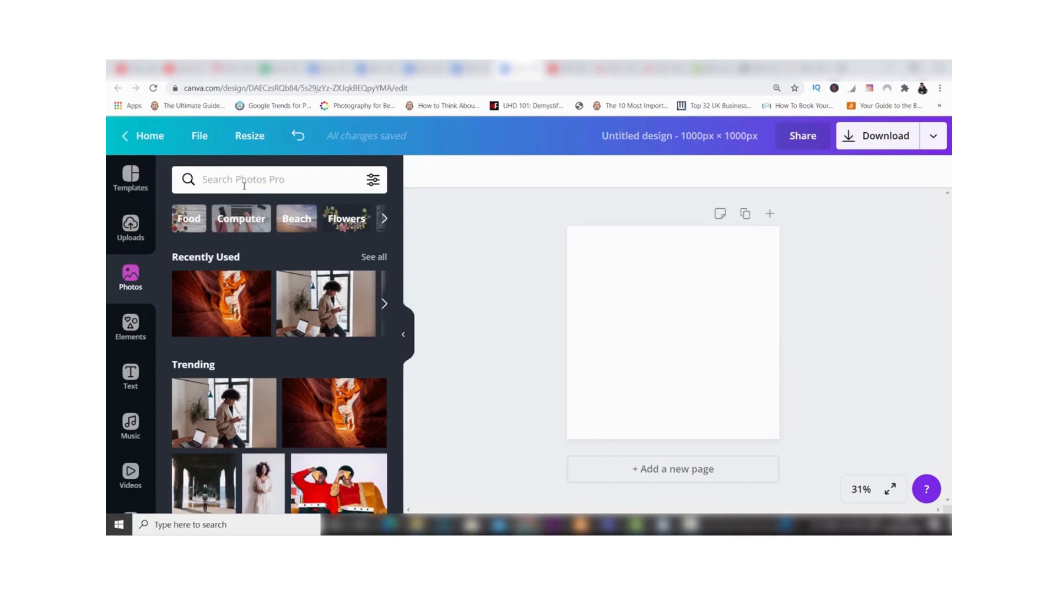
pyautogui.click(244, 185)
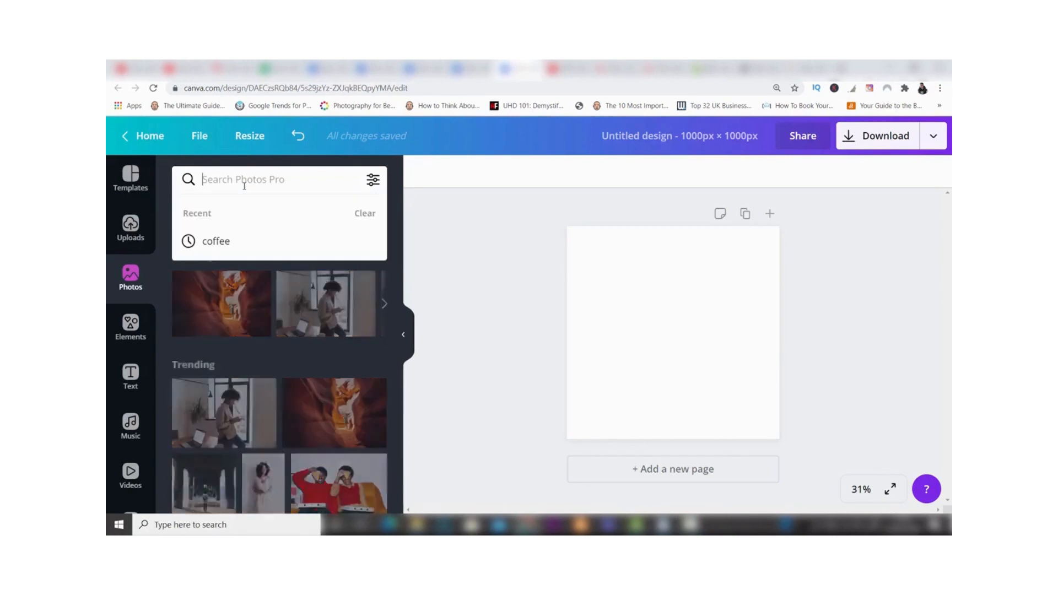
pyautogui.click(220, 240)
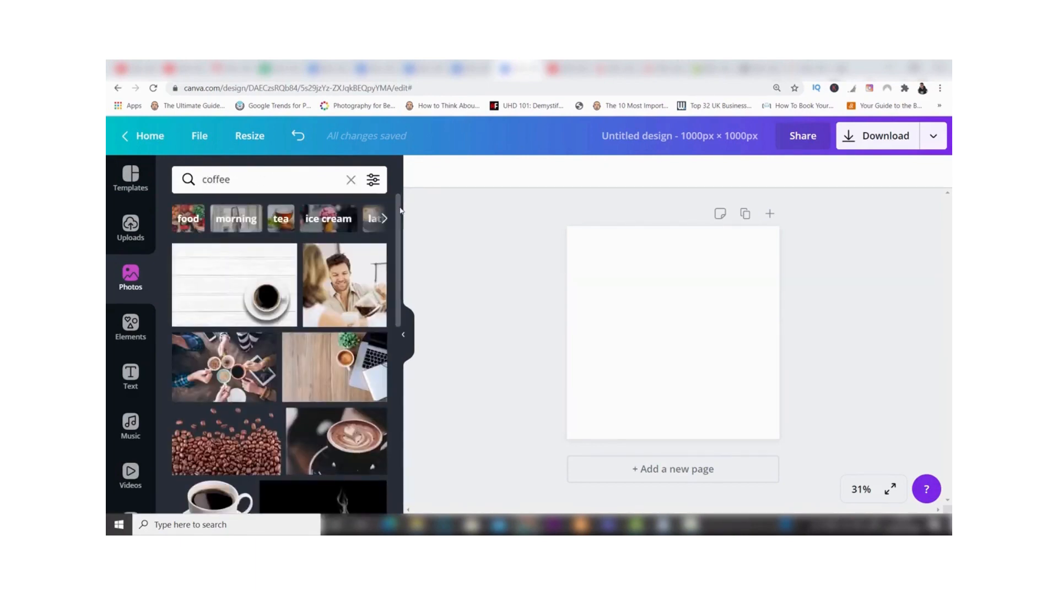
pyautogui.moveTo(400, 211); pyautogui.dragTo(401, 177)
pyautogui.scroll(-2, 385, 247)
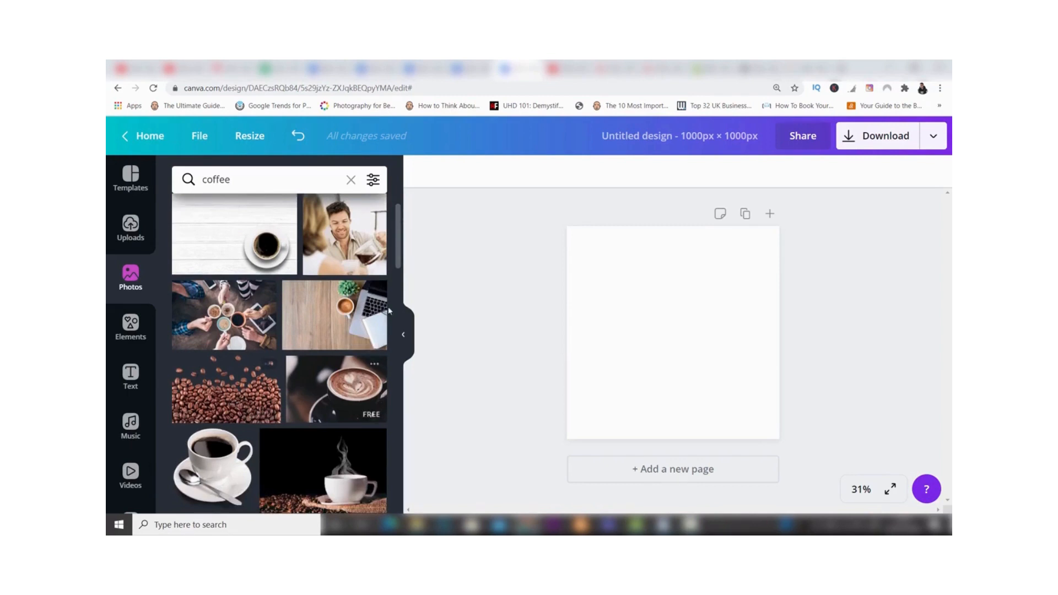
pyautogui.moveTo(398, 266); pyautogui.dragTo(396, 308)
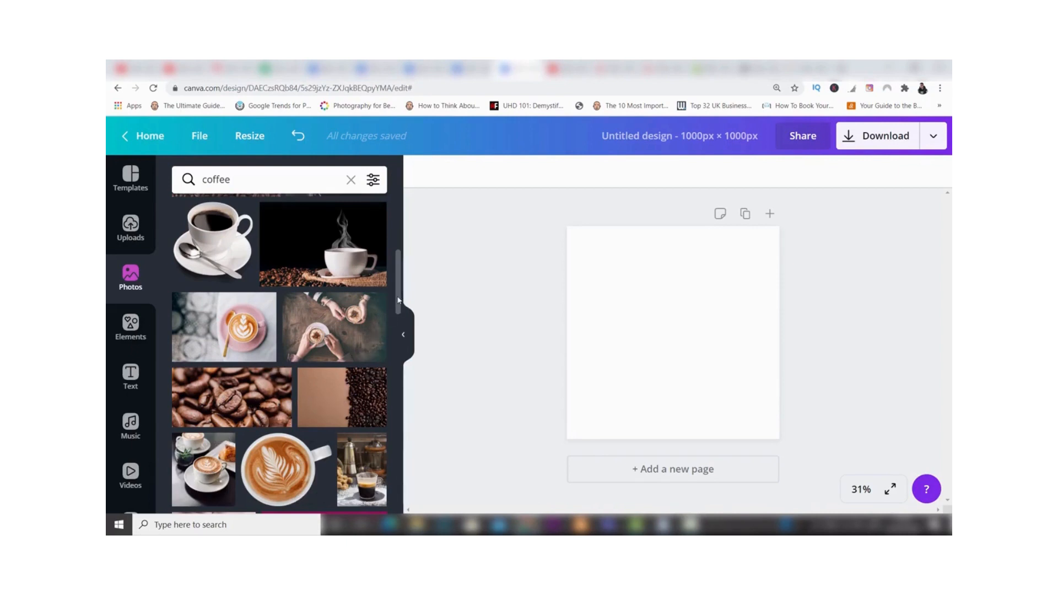
# Step: Add the latte-art coffee cup photo, enlarge it and position it so the cup fills the whole page
pyautogui.moveTo(398, 298); pyautogui.dragTo(399, 260)
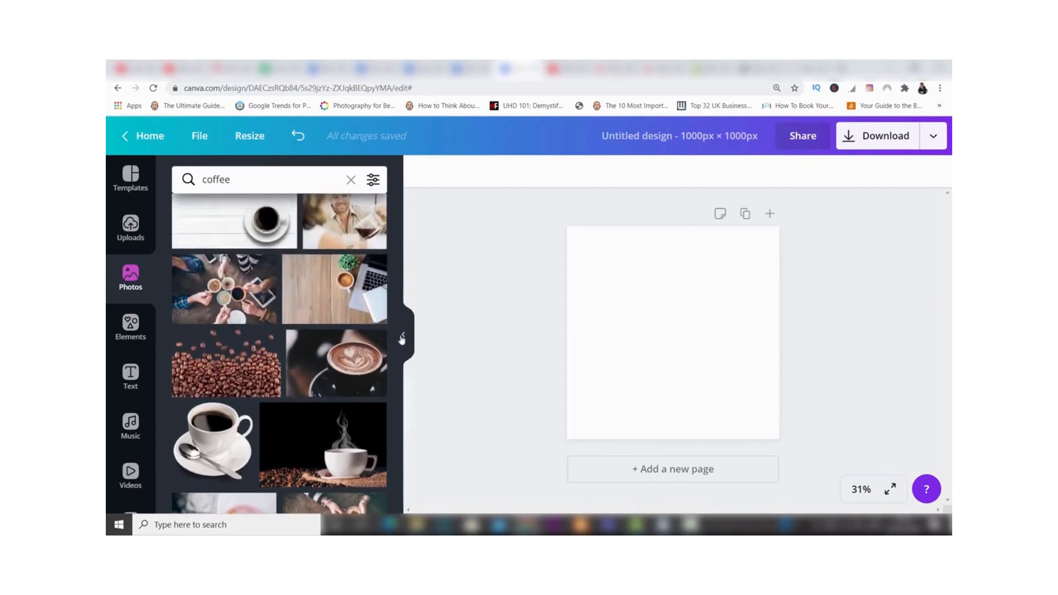
pyautogui.click(338, 377)
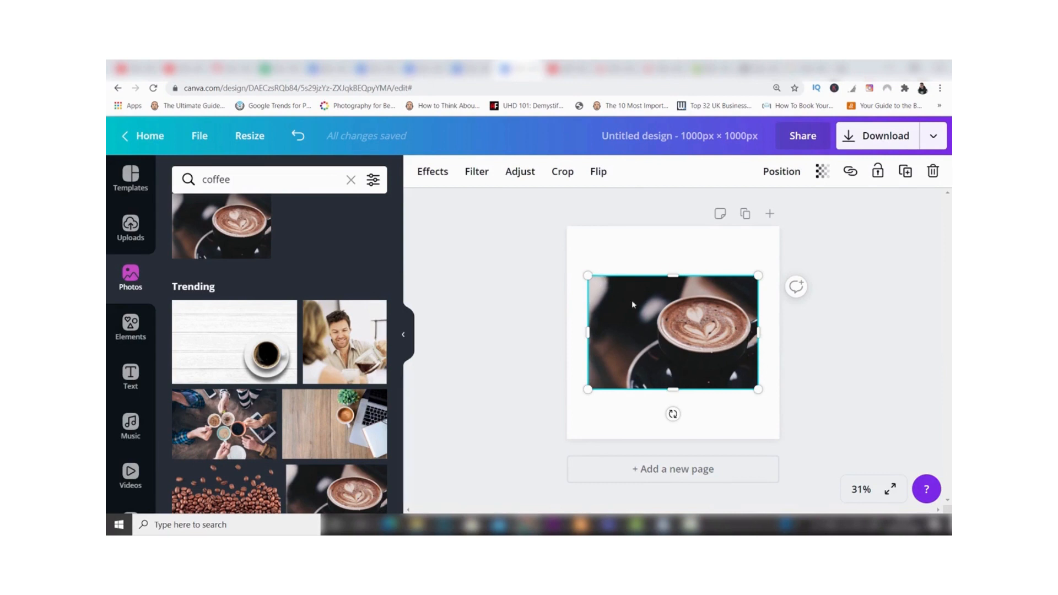
pyautogui.moveTo(593, 276); pyautogui.dragTo(503, 219)
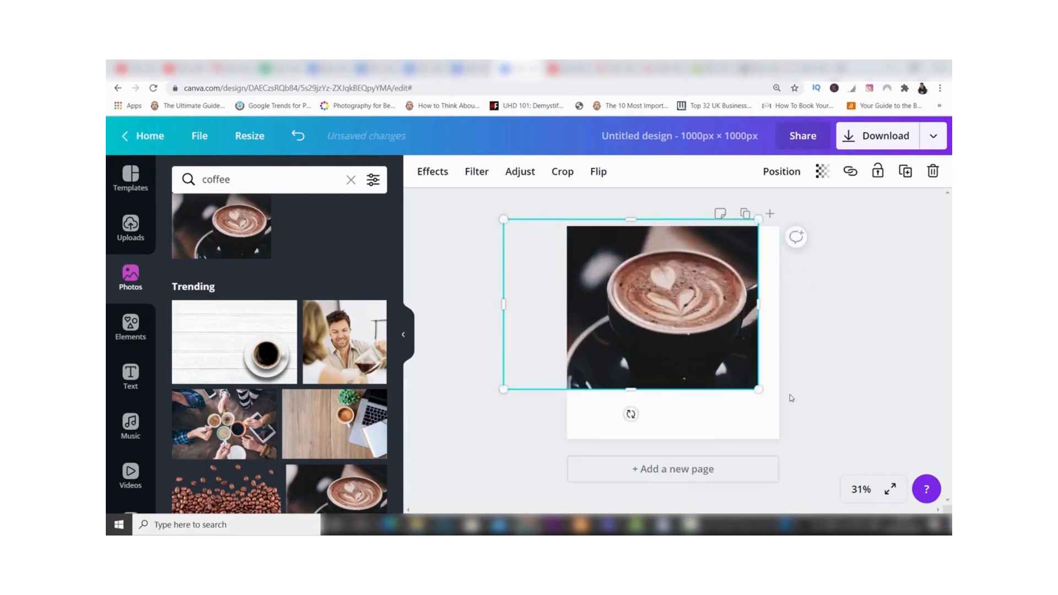
pyautogui.moveTo(802, 452); pyautogui.dragTo(819, 470)
pyautogui.moveTo(730, 308); pyautogui.dragTo(672, 303)
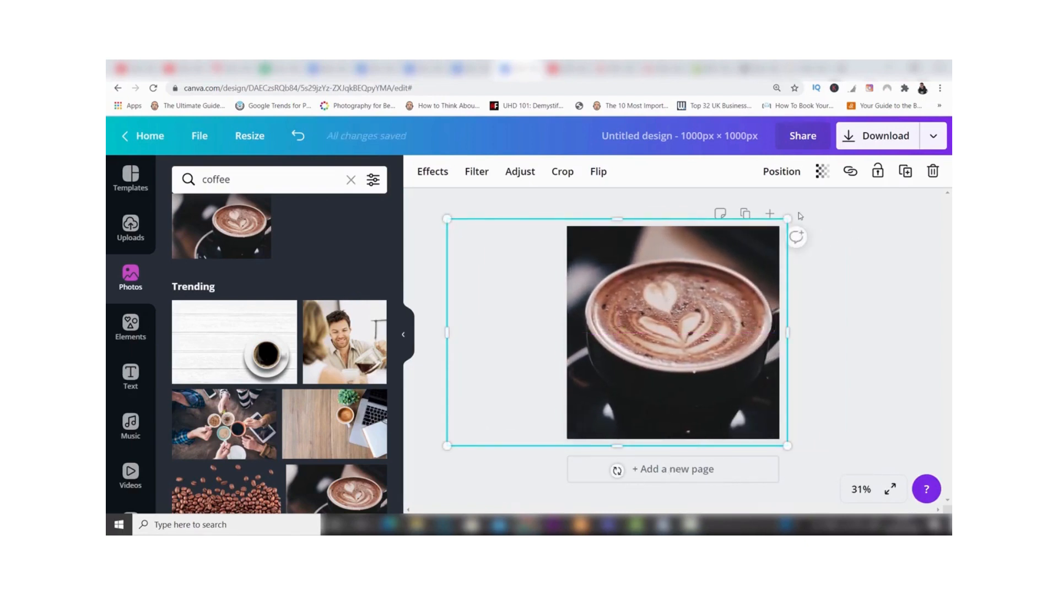
pyautogui.moveTo(800, 211); pyautogui.dragTo(828, 192)
pyautogui.moveTo(686, 289); pyautogui.dragTo(683, 292)
pyautogui.click(856, 295)
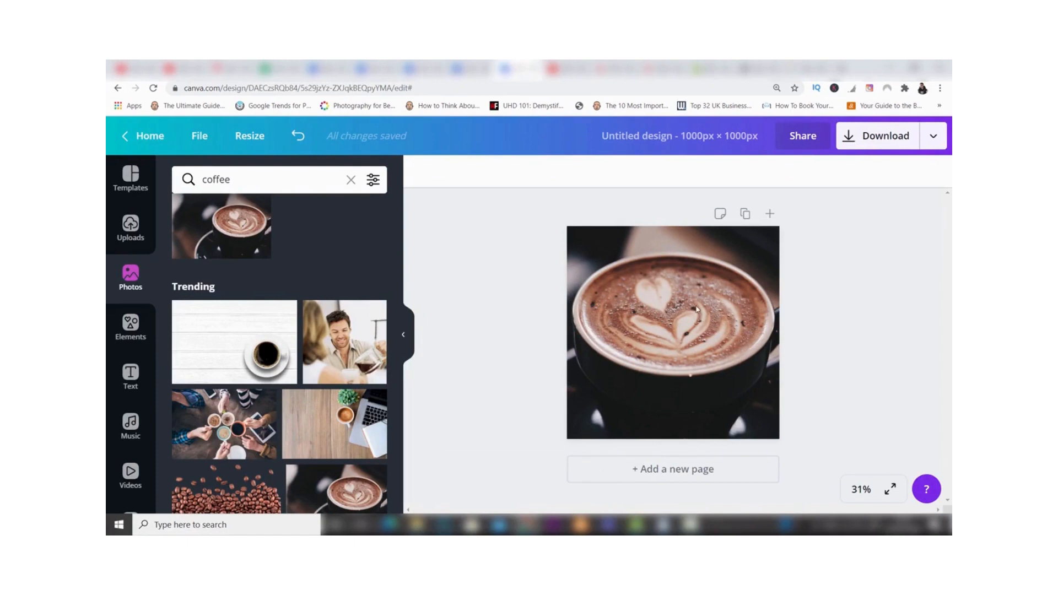
# Step: Examine the effects available for the coffee photo, including the Color Mix options and the list of further effects
pyautogui.click(697, 310)
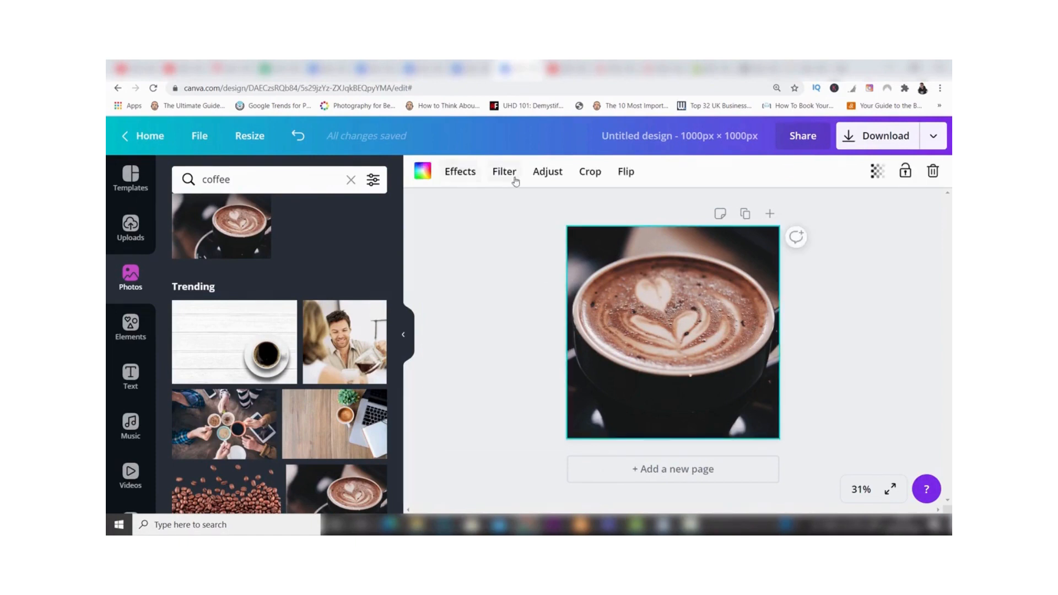
pyautogui.click(469, 174)
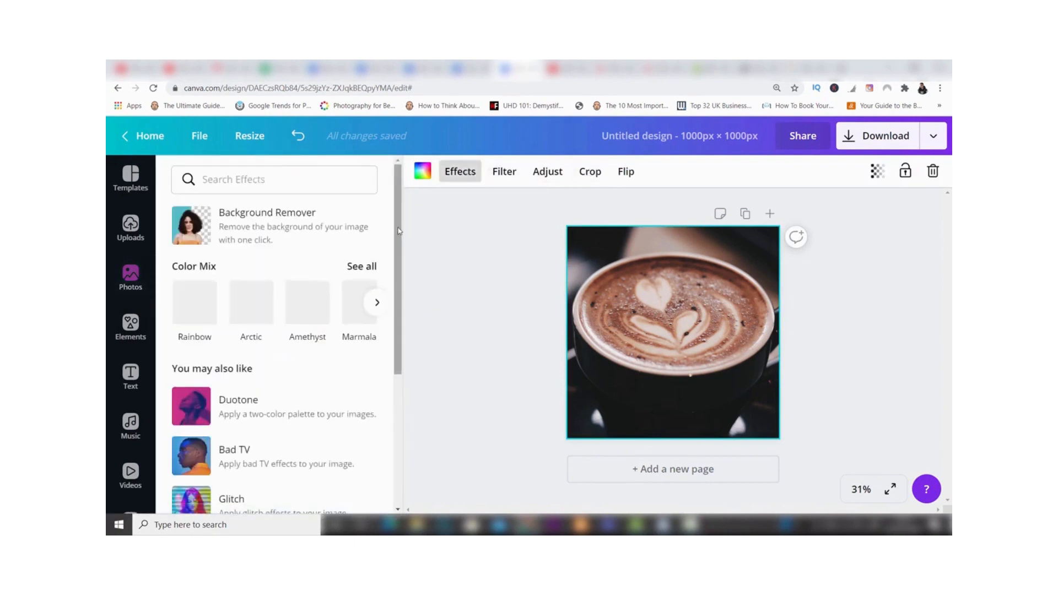
pyautogui.moveTo(399, 243)
pyautogui.mouseDown()
pyautogui.moveTo(400, 354)
pyautogui.moveTo(402, 231)
pyautogui.mouseUp()
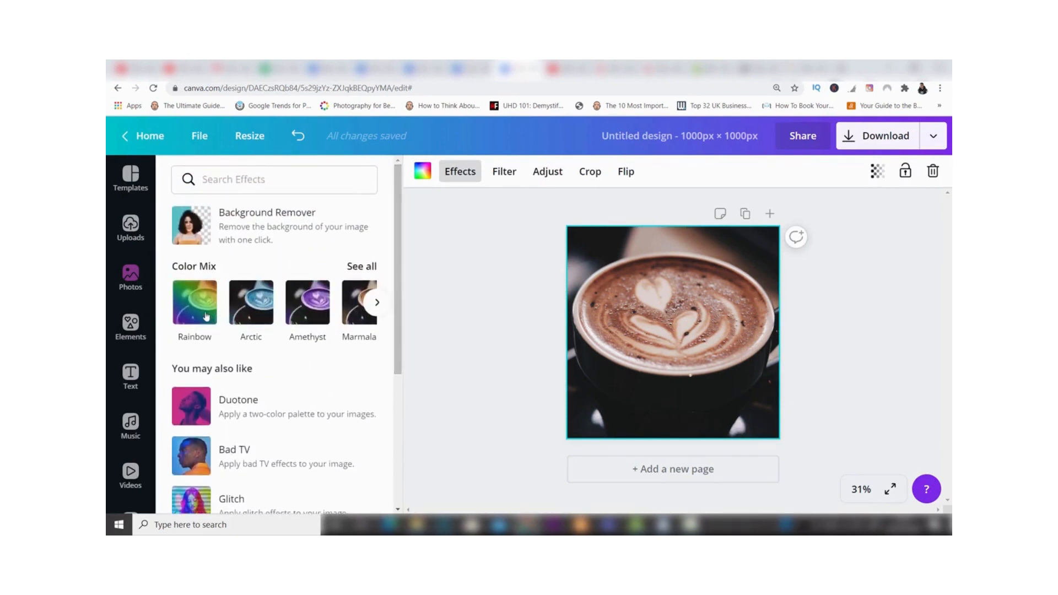
pyautogui.click(315, 303)
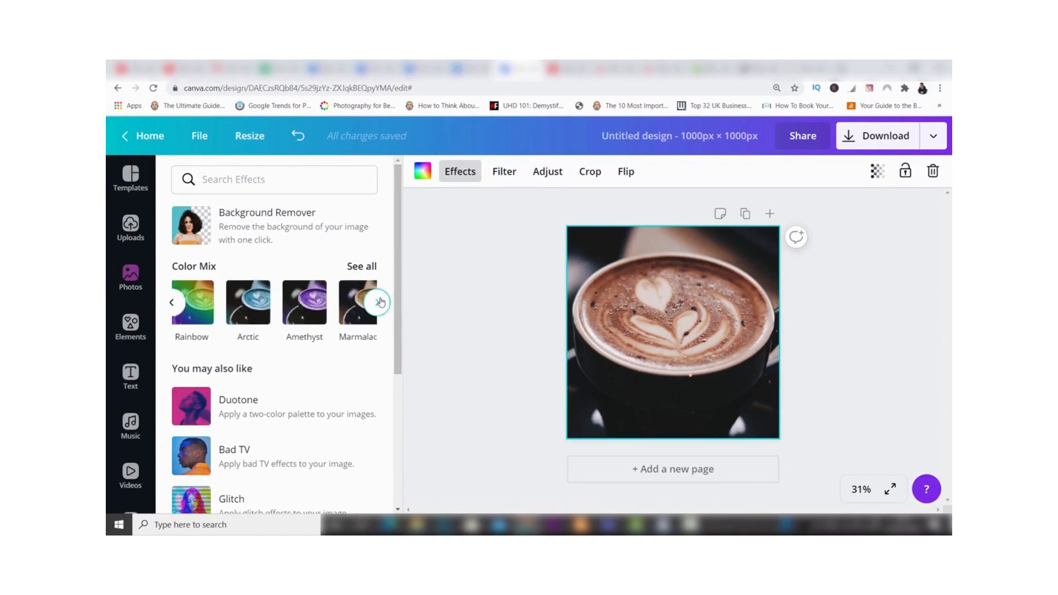
pyautogui.click(378, 302)
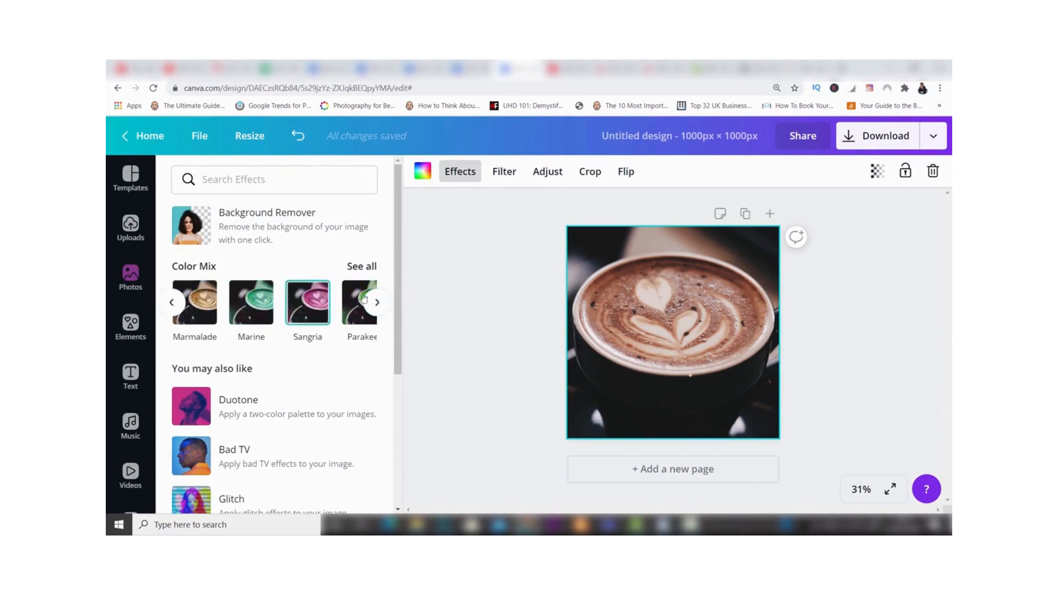
pyautogui.moveTo(398, 262); pyautogui.dragTo(398, 264)
pyautogui.scroll(-3, 396, 269)
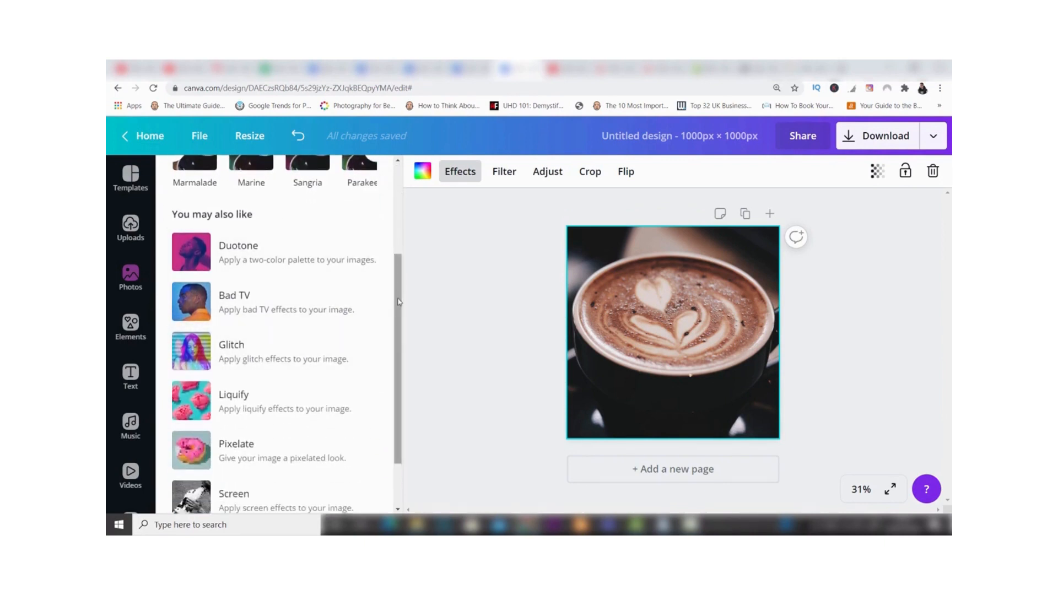
pyautogui.moveTo(398, 298); pyautogui.dragTo(396, 211)
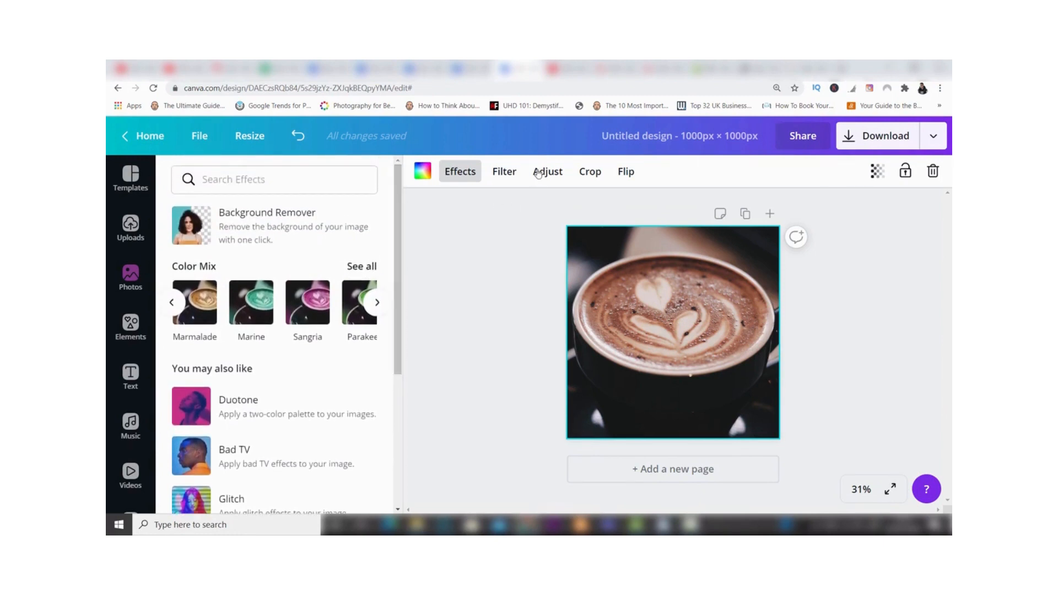
# Step: Try the Whimsical filter on the coffee photo and replace it with the Street filter
pyautogui.click(507, 171)
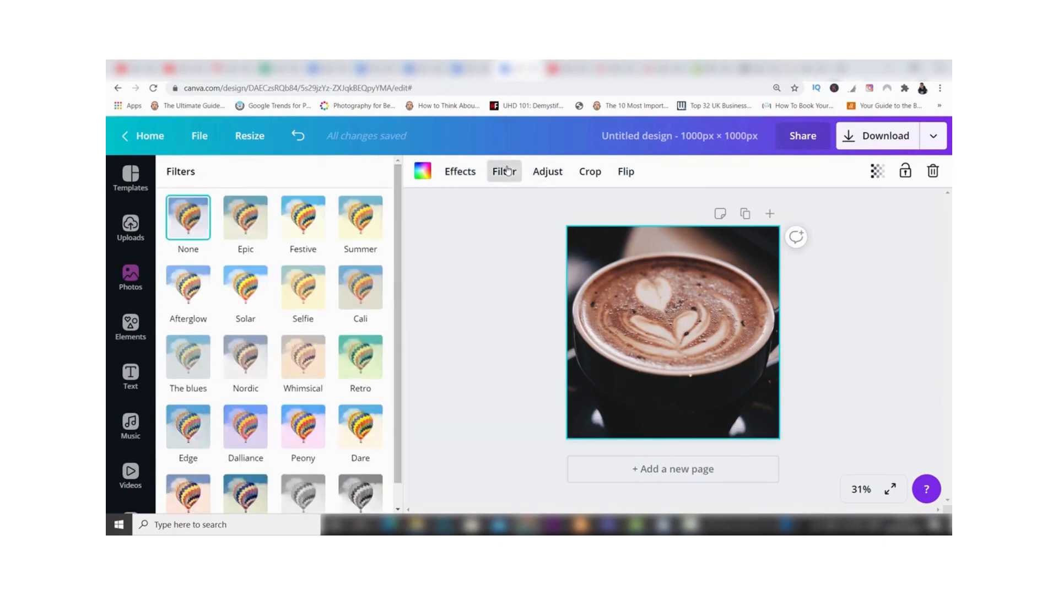
pyautogui.moveTo(397, 218); pyautogui.dragTo(400, 256)
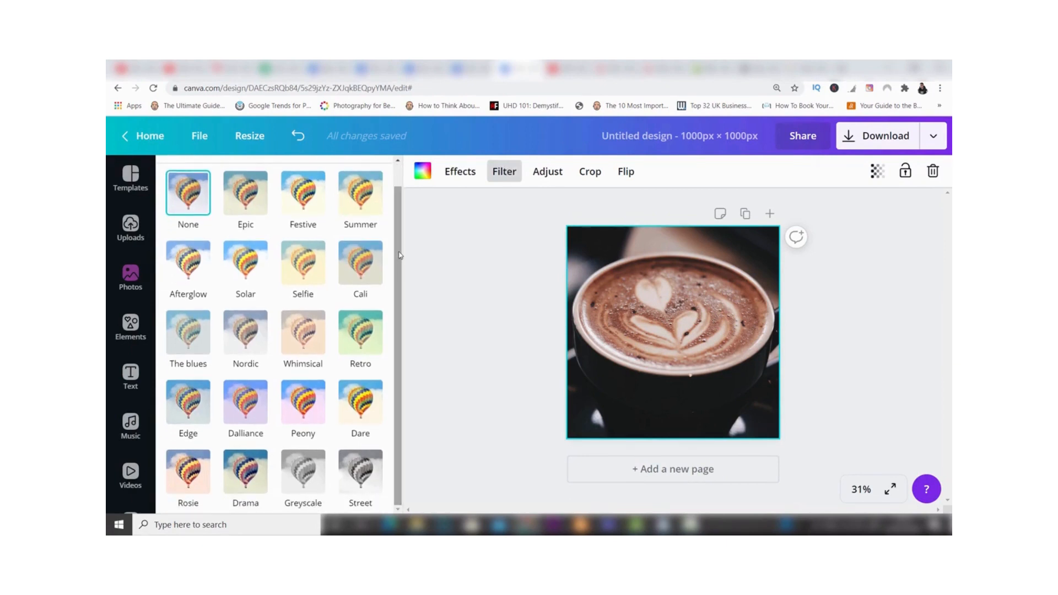
pyautogui.click(308, 336)
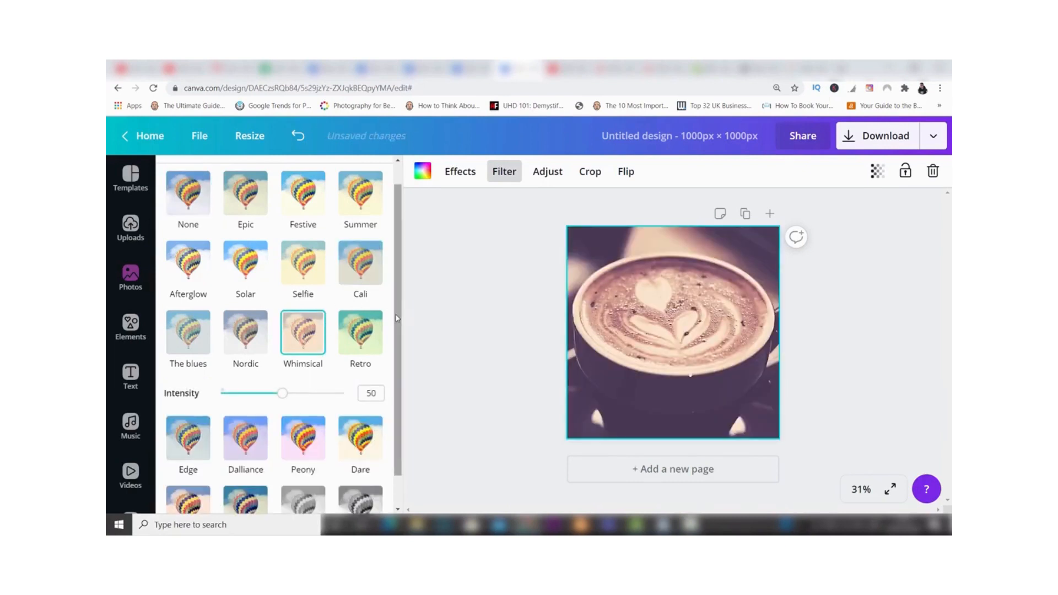
pyautogui.moveTo(398, 323); pyautogui.dragTo(397, 364)
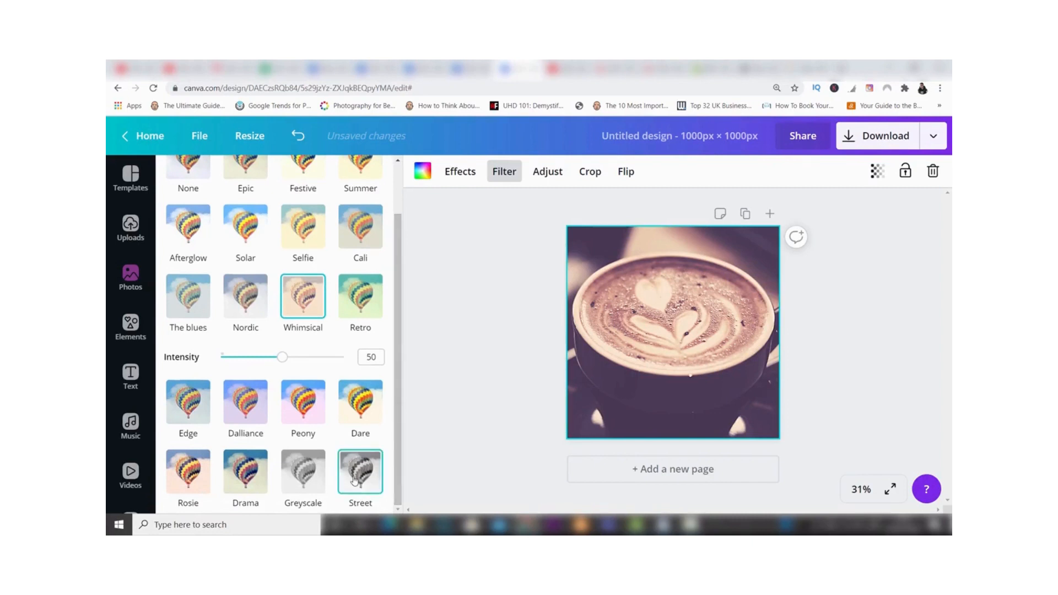
pyautogui.click(355, 481)
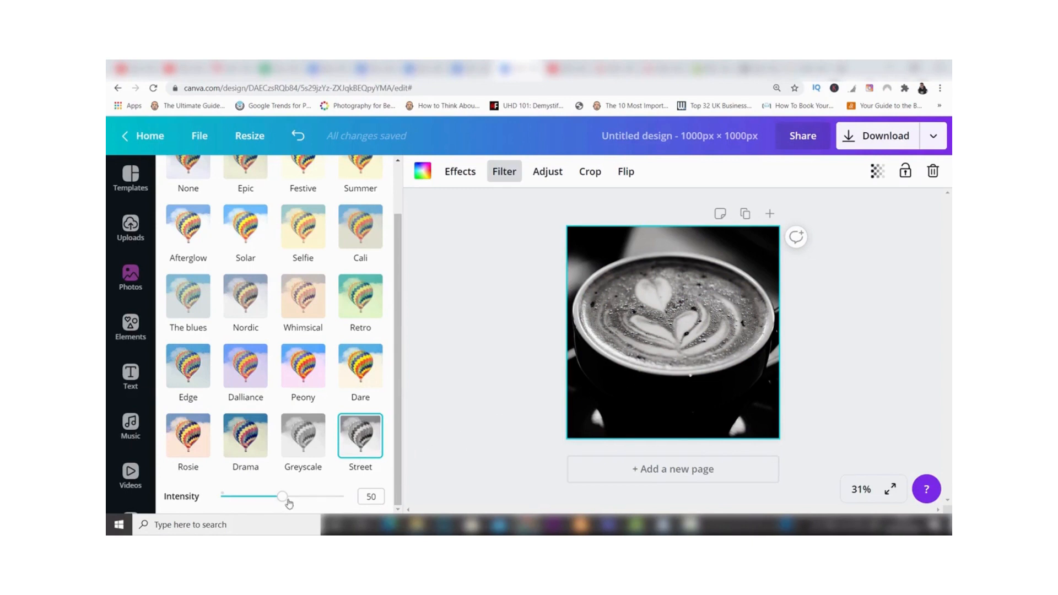
pyautogui.moveTo(284, 500)
pyautogui.mouseDown()
pyautogui.moveTo(325, 497)
pyautogui.moveTo(248, 499)
pyautogui.moveTo(285, 500)
pyautogui.mouseUp()
# Step: Adjust the coffee photo to brightness 0, contrast 30 and blur -29, keeping the tint at 0
pyautogui.click(558, 174)
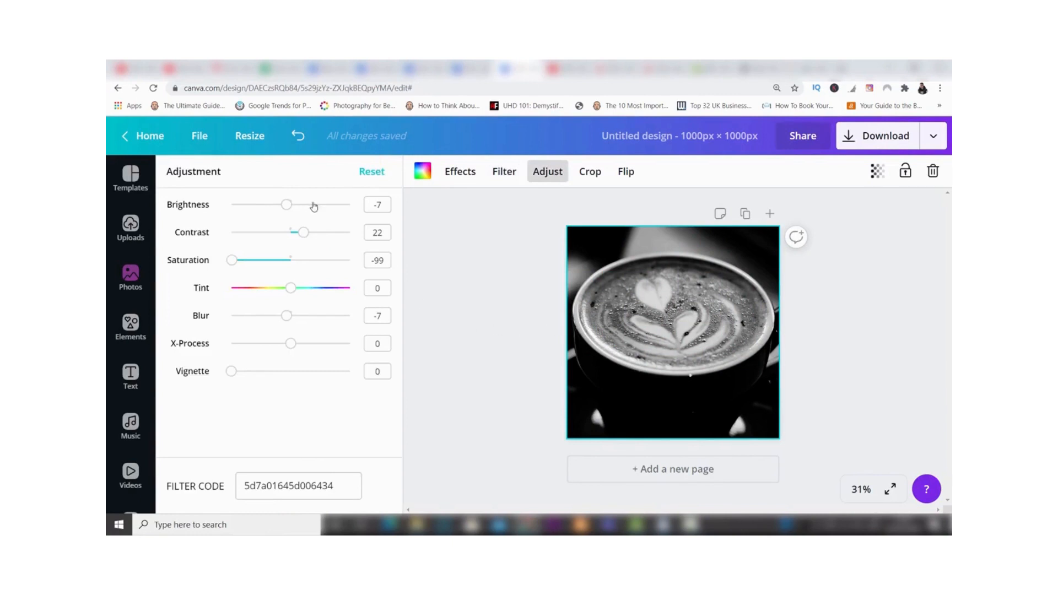
pyautogui.moveTo(286, 205); pyautogui.dragTo(309, 233)
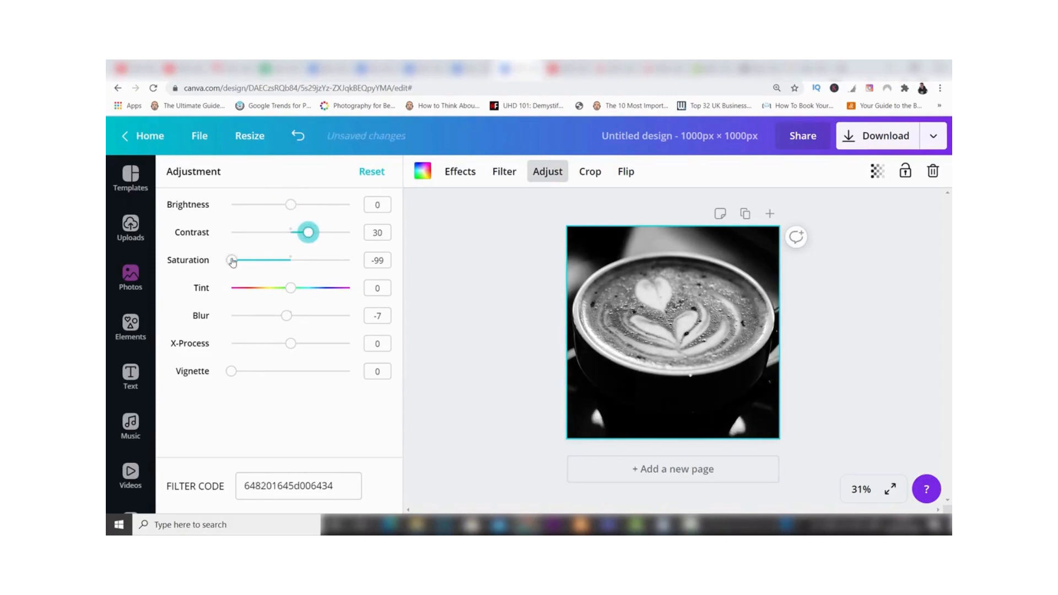
pyautogui.moveTo(290, 292)
pyautogui.mouseDown()
pyautogui.moveTo(302, 292)
pyautogui.moveTo(282, 296)
pyautogui.moveTo(292, 298)
pyautogui.mouseUp()
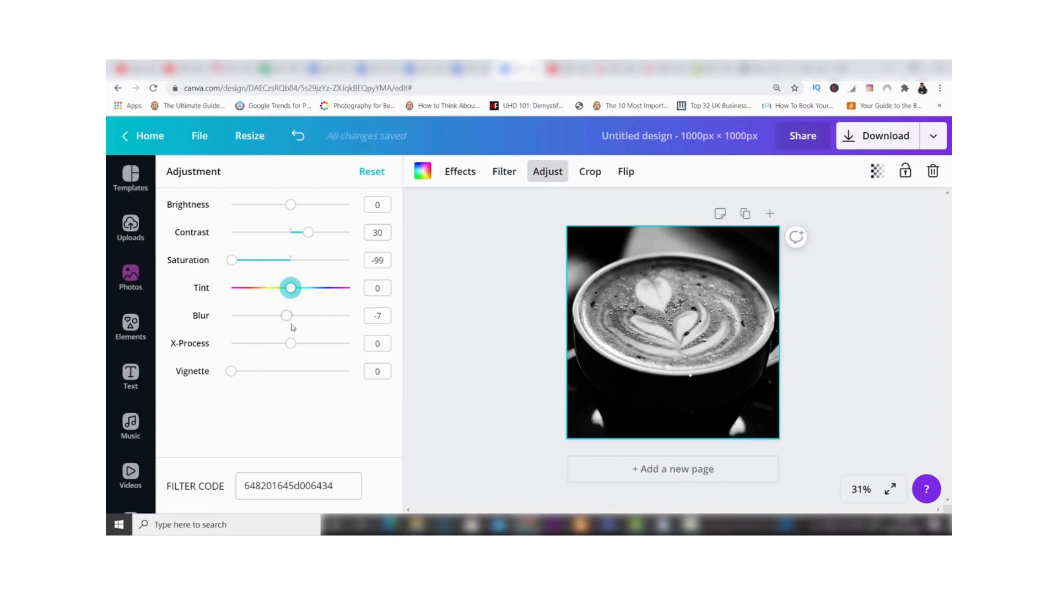
pyautogui.moveTo(286, 320); pyautogui.dragTo(274, 320)
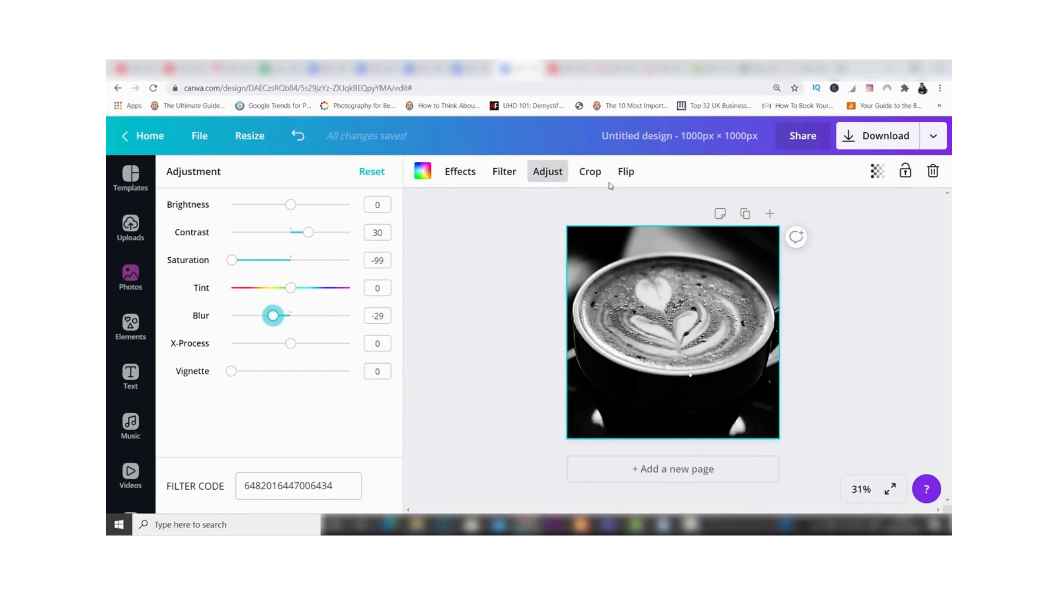
# Step: View the photo's crop frame, and try flipping the photo horizontally and vertically before restoring its original orientation
pyautogui.click(589, 172)
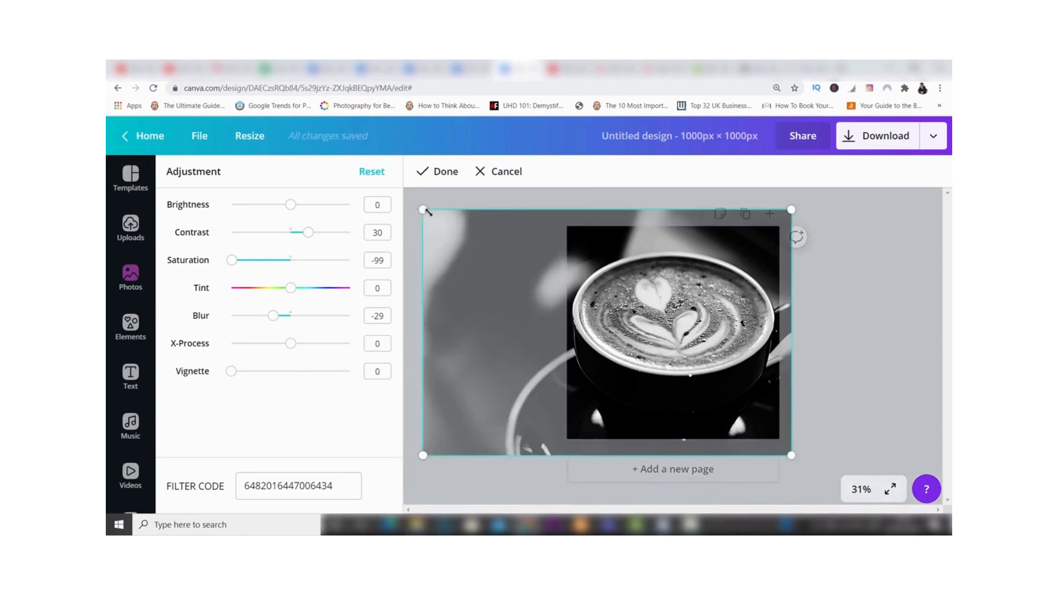
pyautogui.click(442, 173)
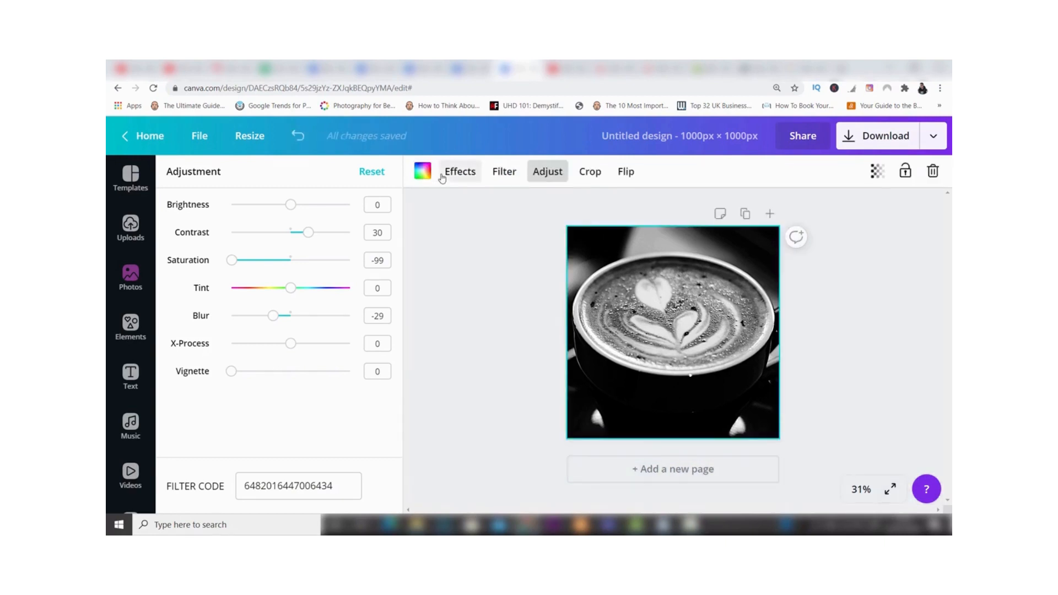
pyautogui.click(628, 178)
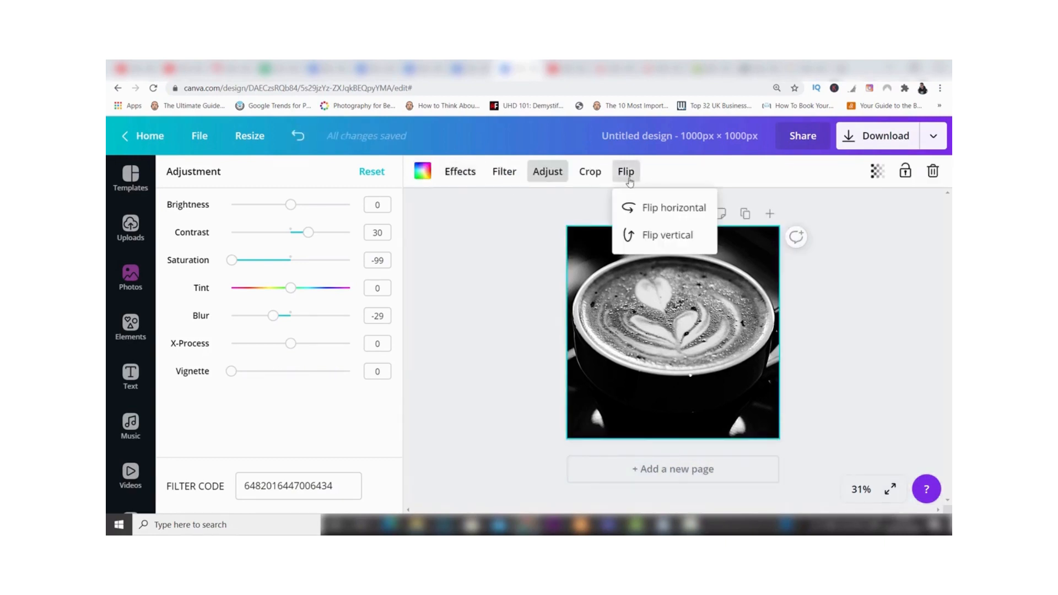
pyautogui.click(646, 208)
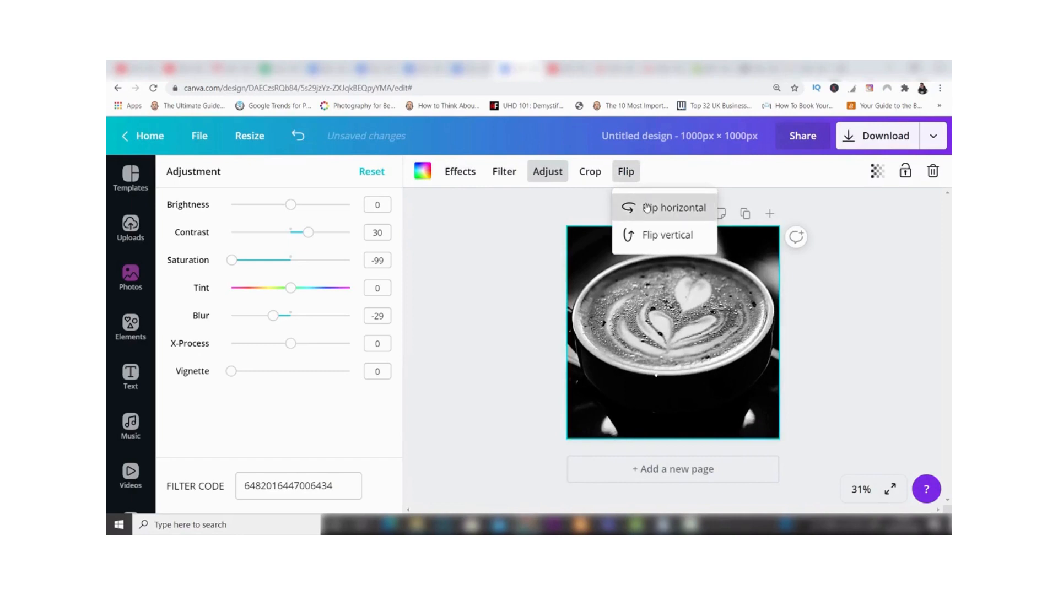
pyautogui.click(658, 236)
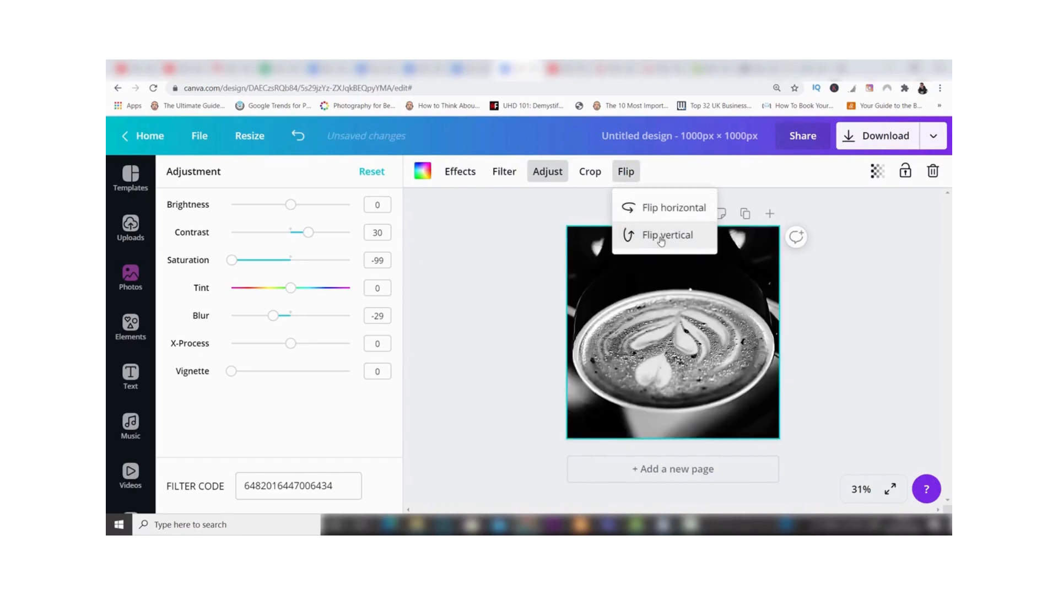
pyautogui.click(661, 239)
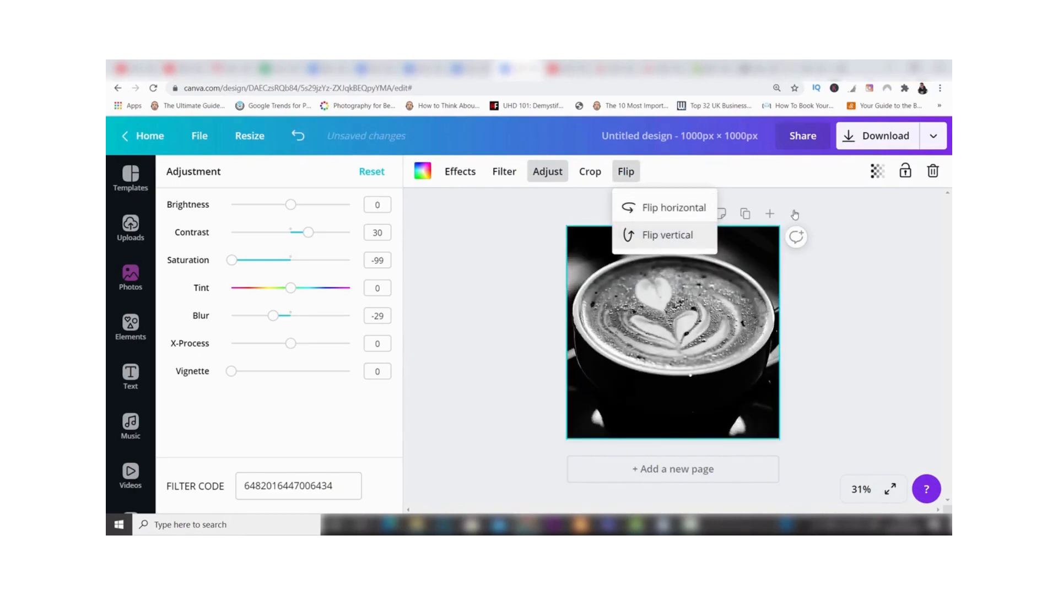
pyautogui.click(831, 202)
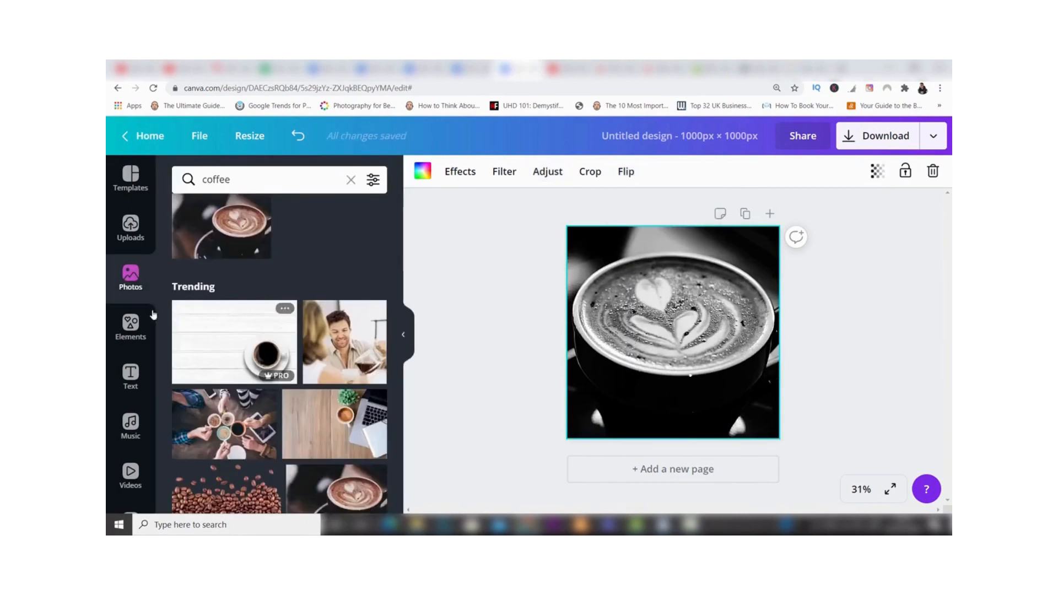
# Step: Browse the text styles and font combinations, and add the recently used "Will you be mine?" text to the page
pyautogui.click(130, 386)
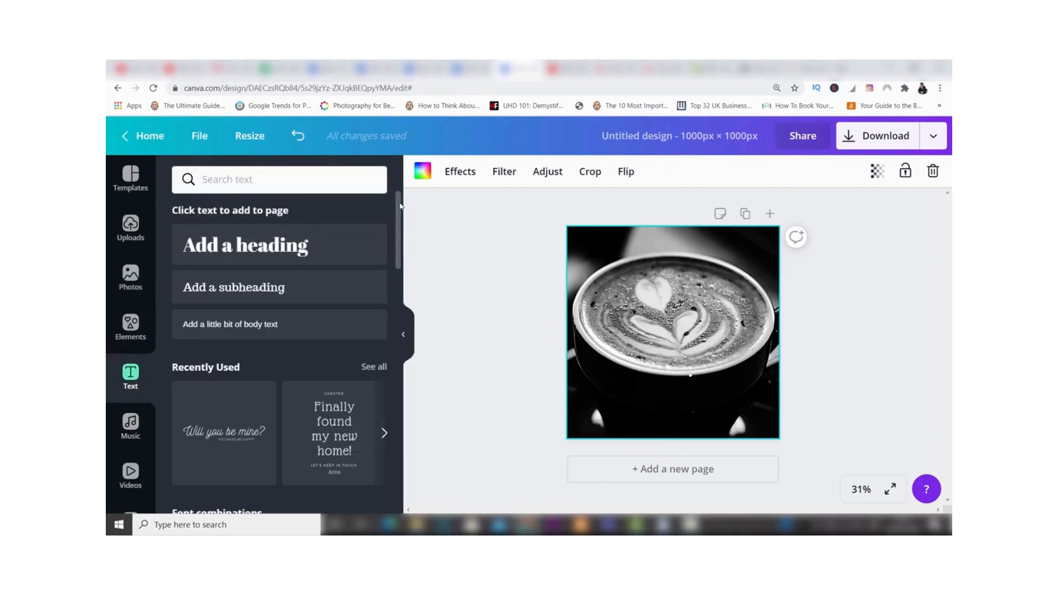
pyautogui.scroll(-2, 400, 214)
pyautogui.scroll(-3, 400, 214)
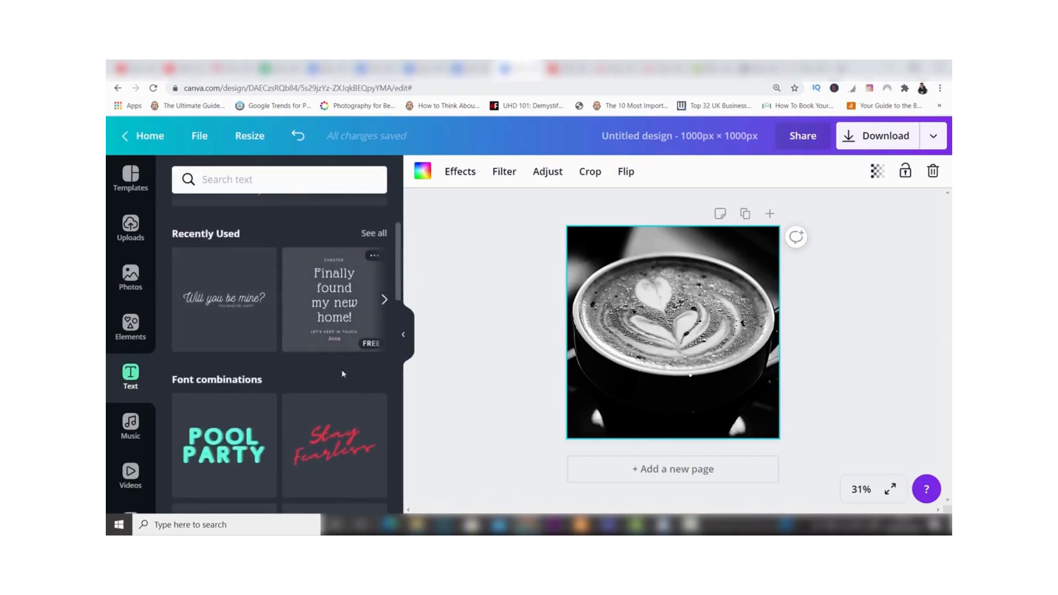
pyautogui.scroll(-3, 400, 271)
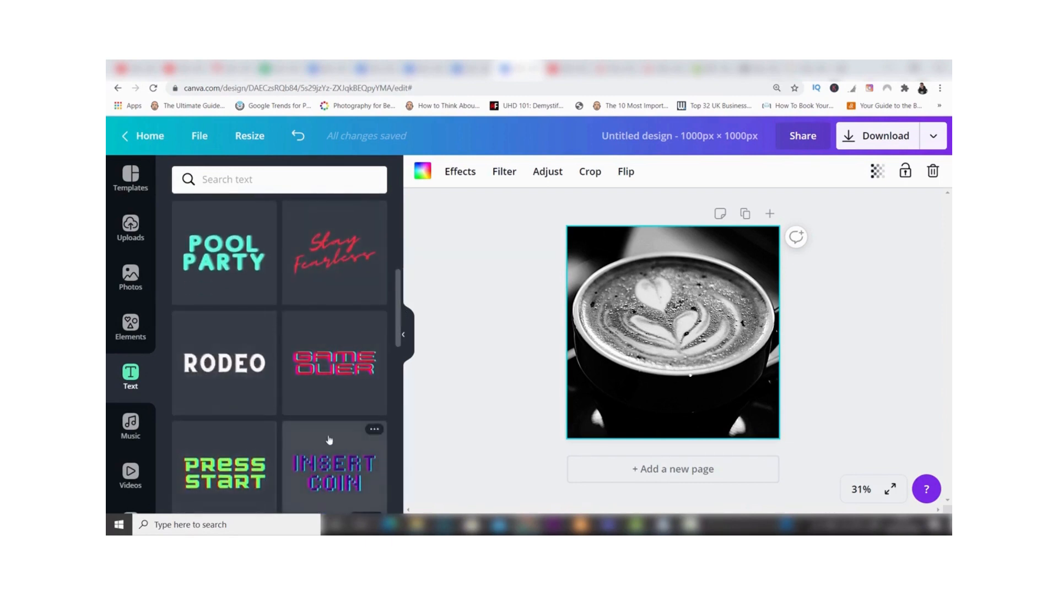
pyautogui.moveTo(399, 299); pyautogui.dragTo(399, 237)
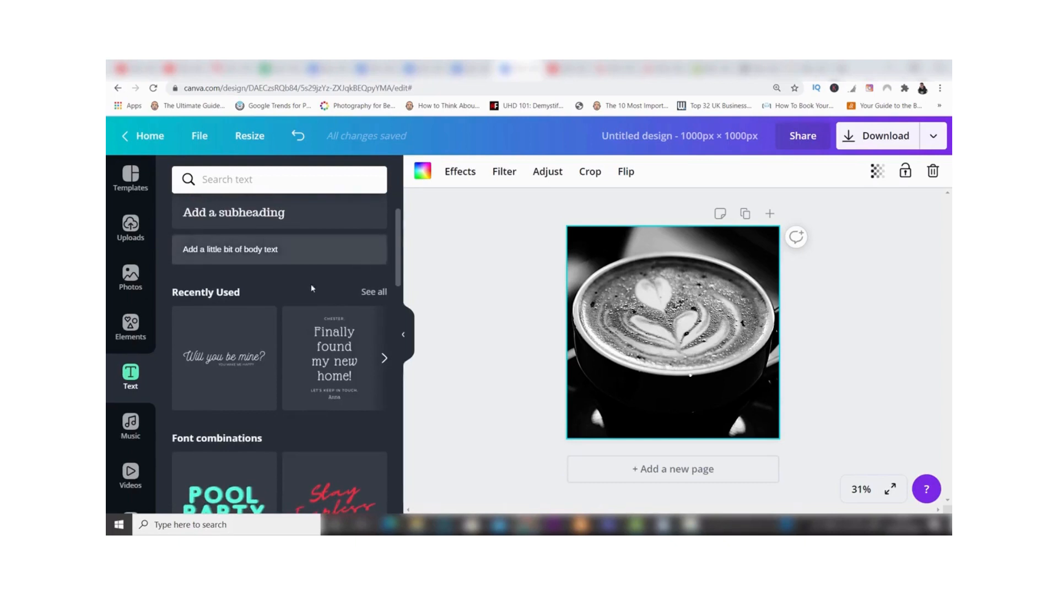
pyautogui.click(226, 337)
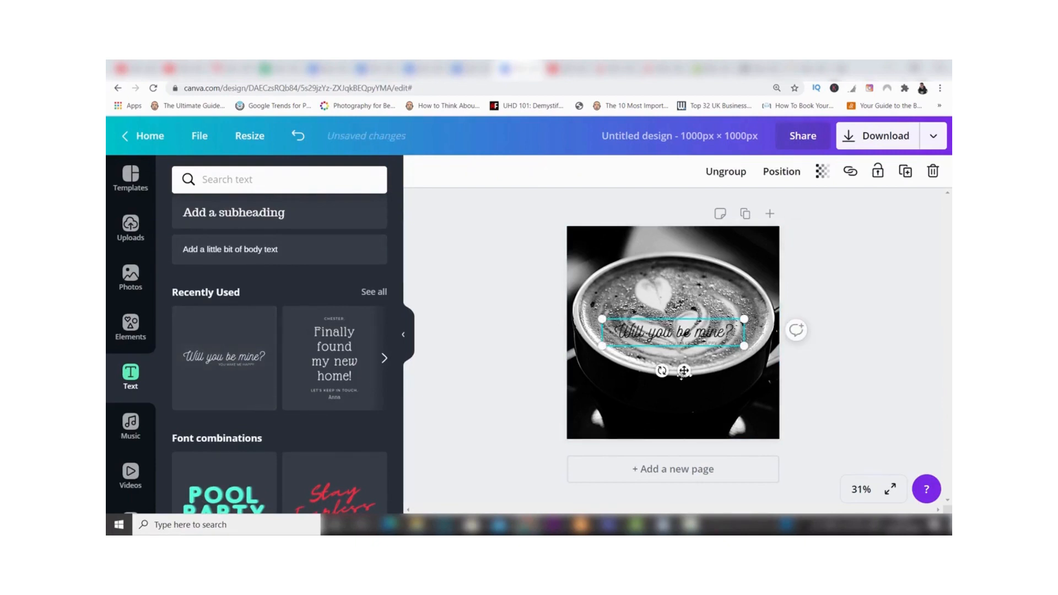
# Step: Clear the small line beneath the heading, and replace "Will you be mine?" with "Only The Best Beans" on a single line
pyautogui.click(703, 343)
pyautogui.hotkey('ctrl', 'b')
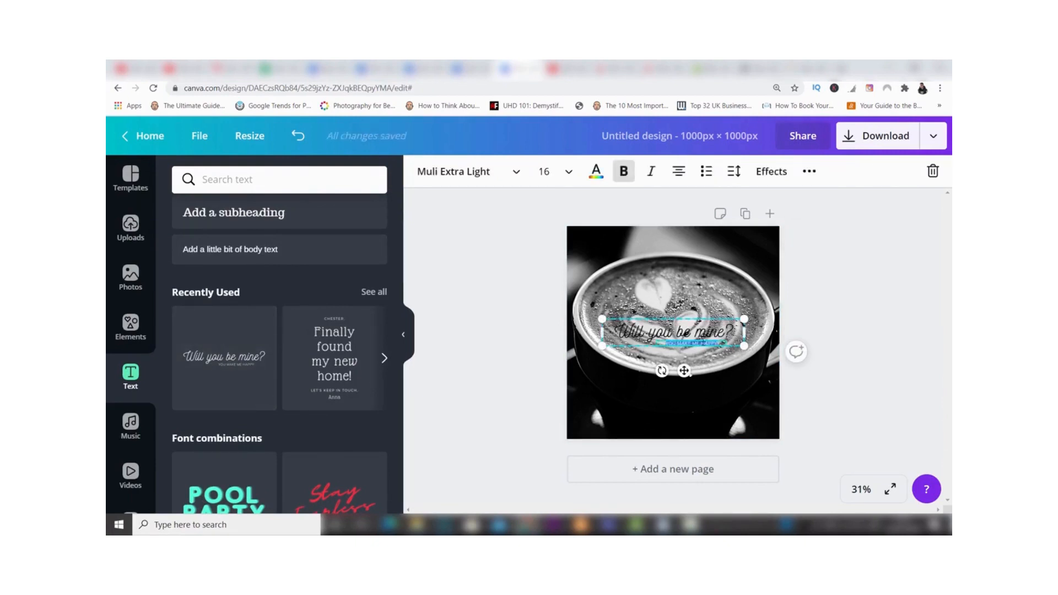
pyautogui.click(692, 336)
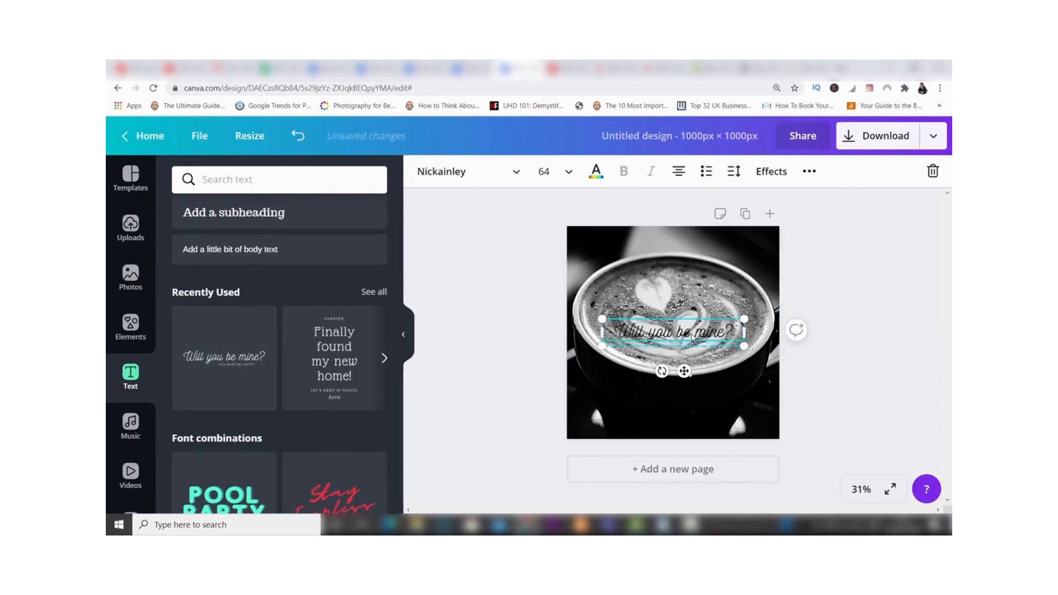
pyautogui.click(692, 336)
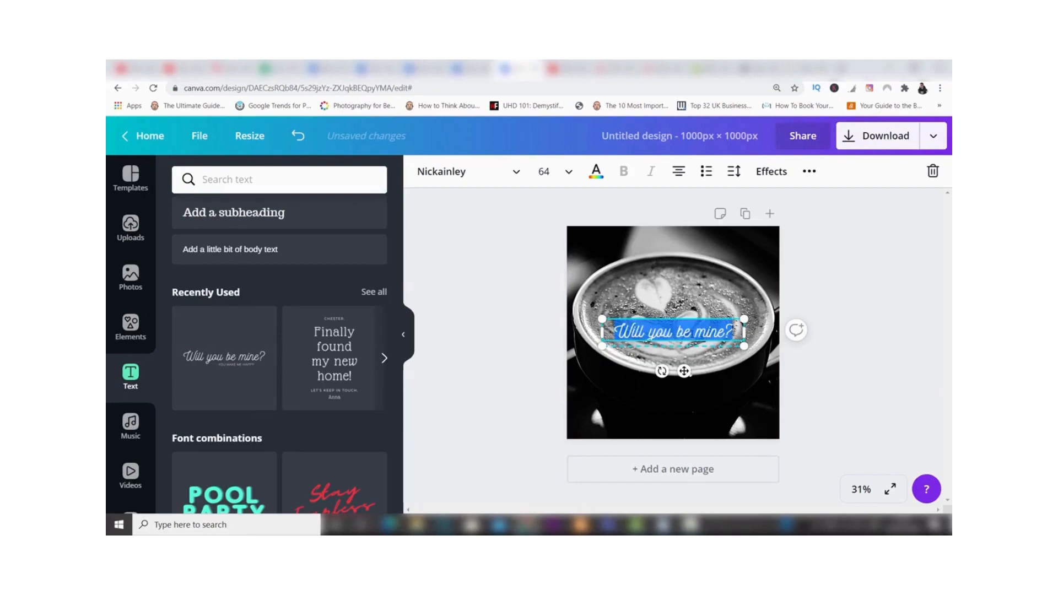
pyautogui.write('Only T')
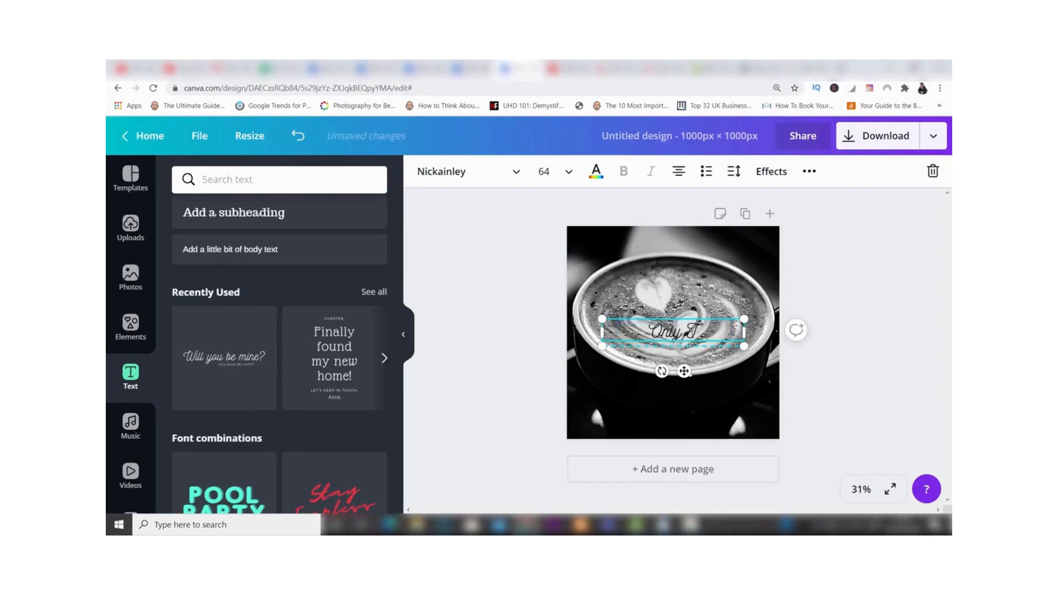
pyautogui.write('he Best')
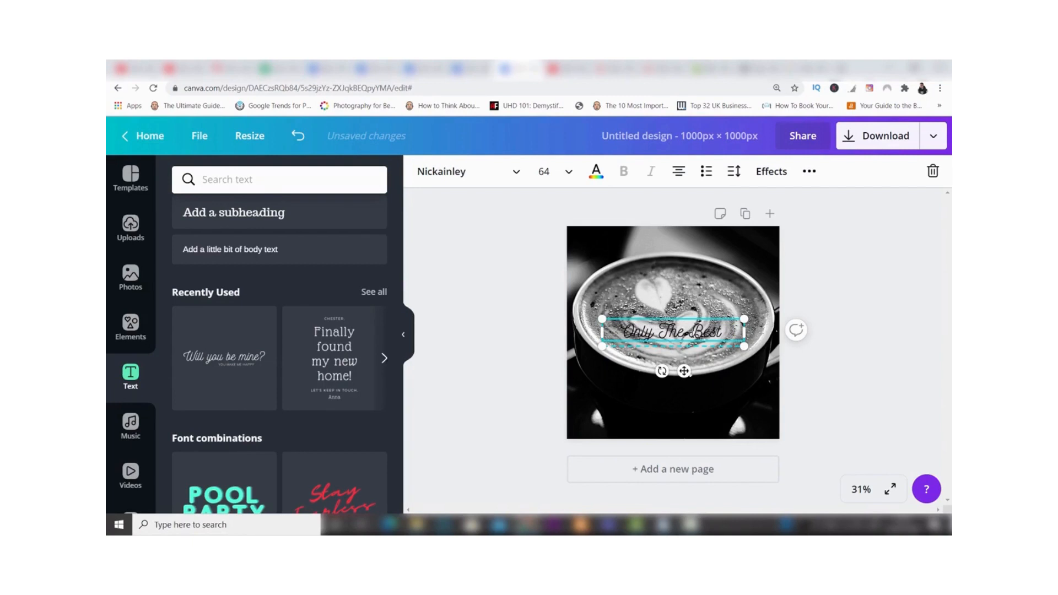
pyautogui.write(' Beans')
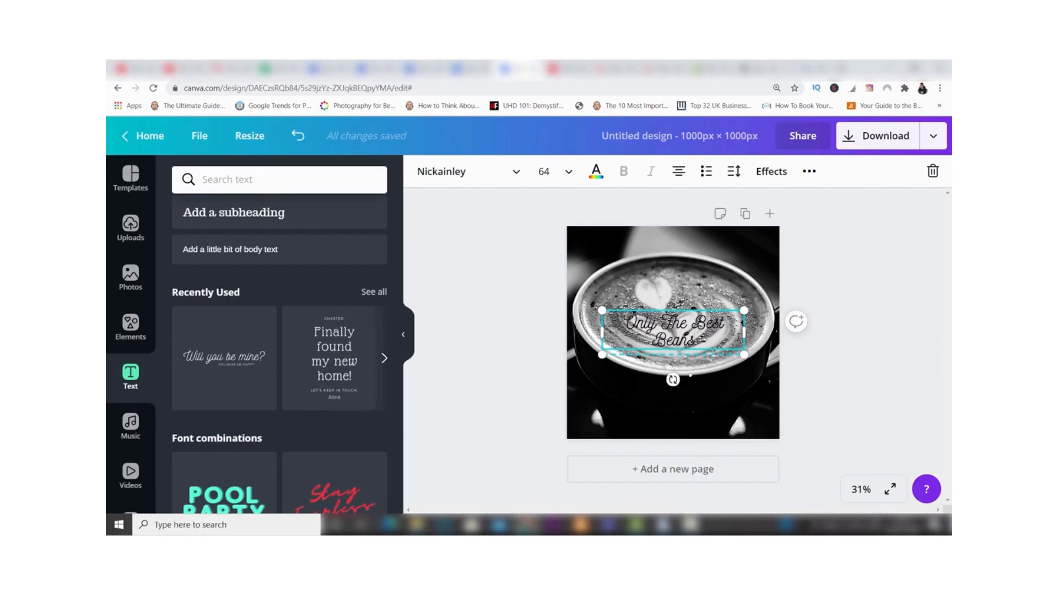
pyautogui.moveTo(743, 333); pyautogui.dragTo(754, 333)
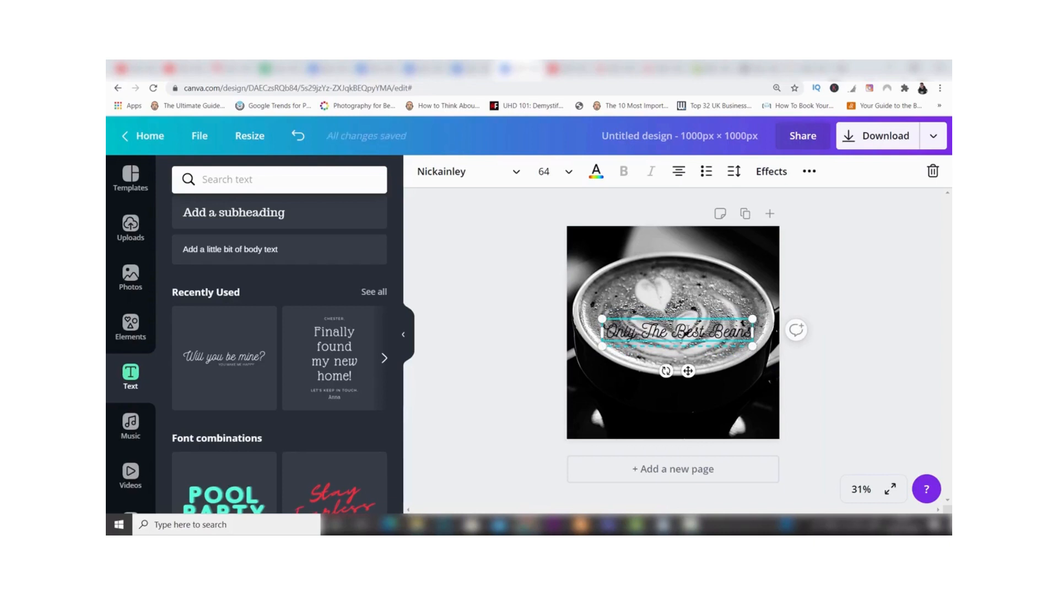
# Step: Change the colour of the whole "Only The Best Beans" text to white
pyautogui.doubleClick(687, 329)
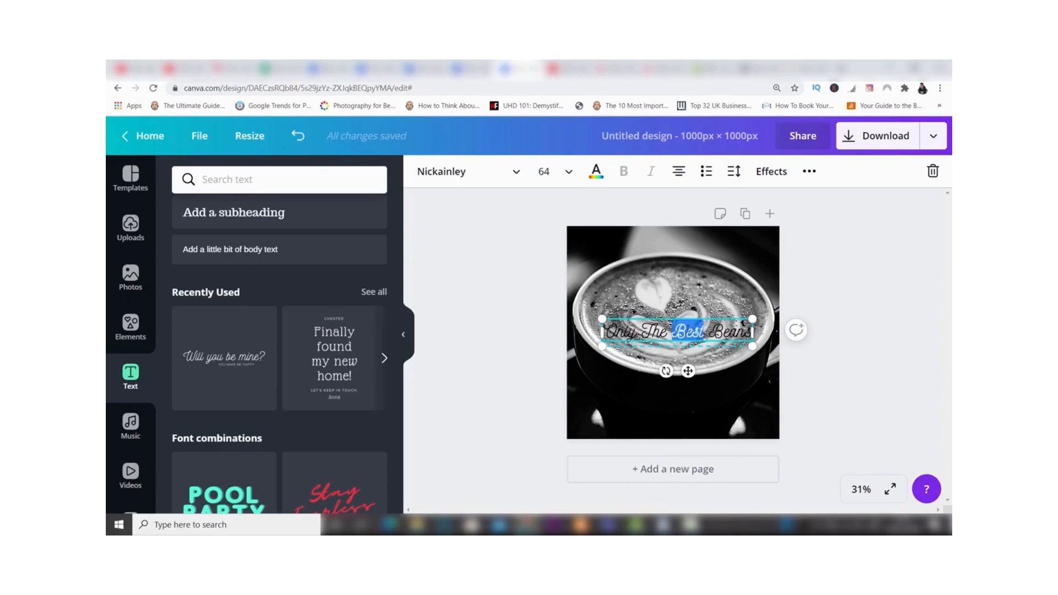
pyautogui.click(687, 329)
pyautogui.doubleClick(687, 329)
pyautogui.click(660, 329)
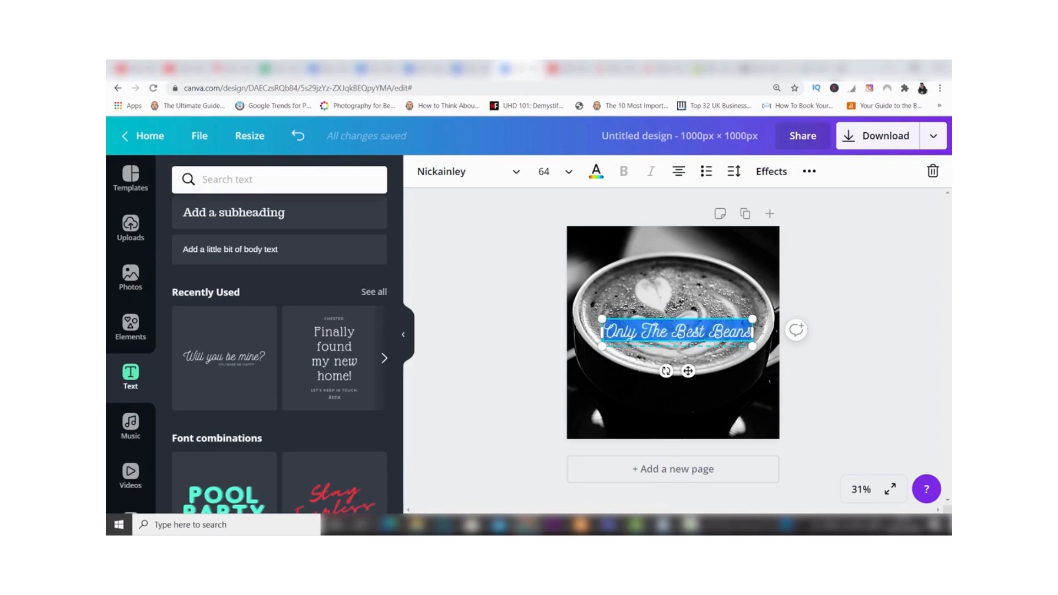
pyautogui.click(595, 172)
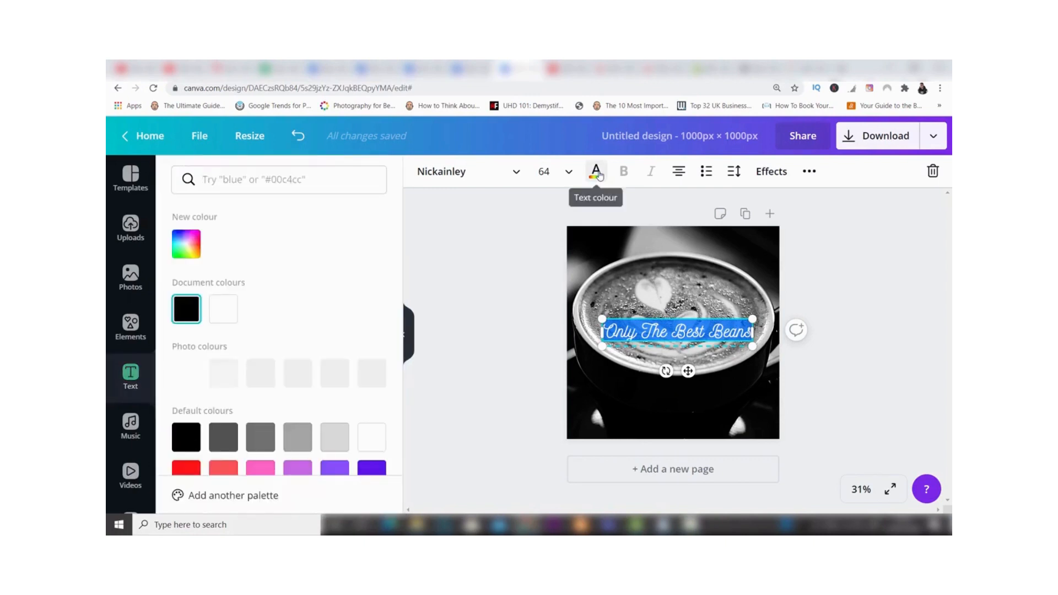
pyautogui.click(228, 312)
pyautogui.click(817, 285)
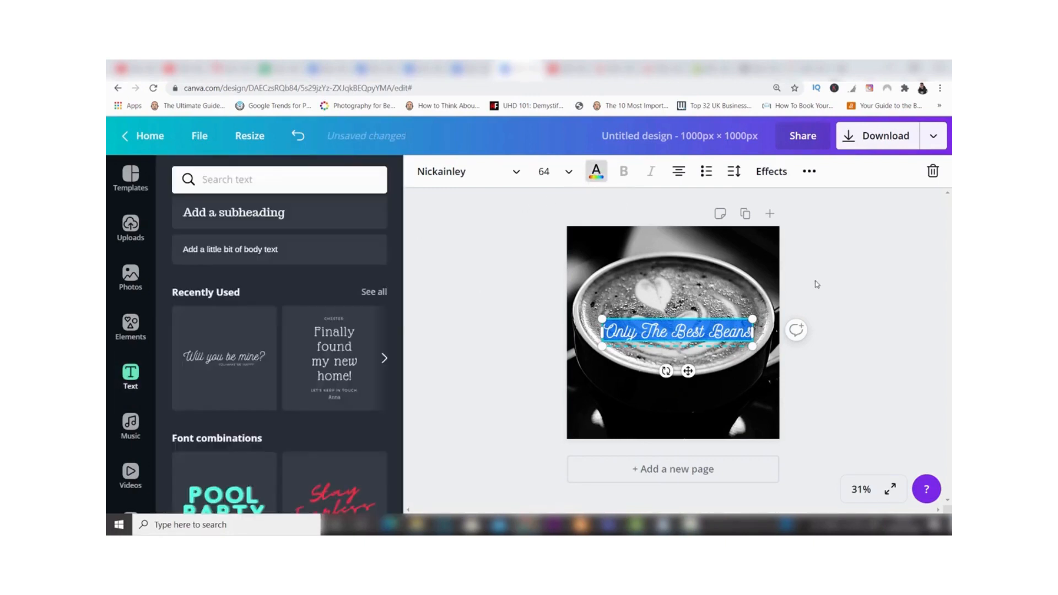
pyautogui.click(817, 284)
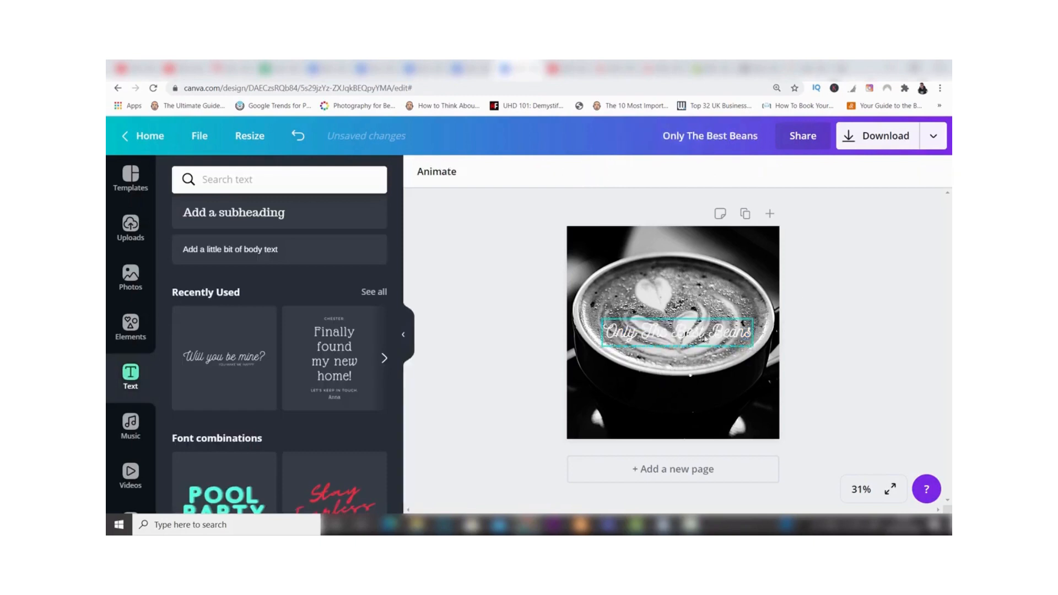
# Step: Move the "Only The Best Beans" text below the cup, centred horizontally near the lower edge of the design
pyautogui.moveTo(700, 334); pyautogui.dragTo(692, 420)
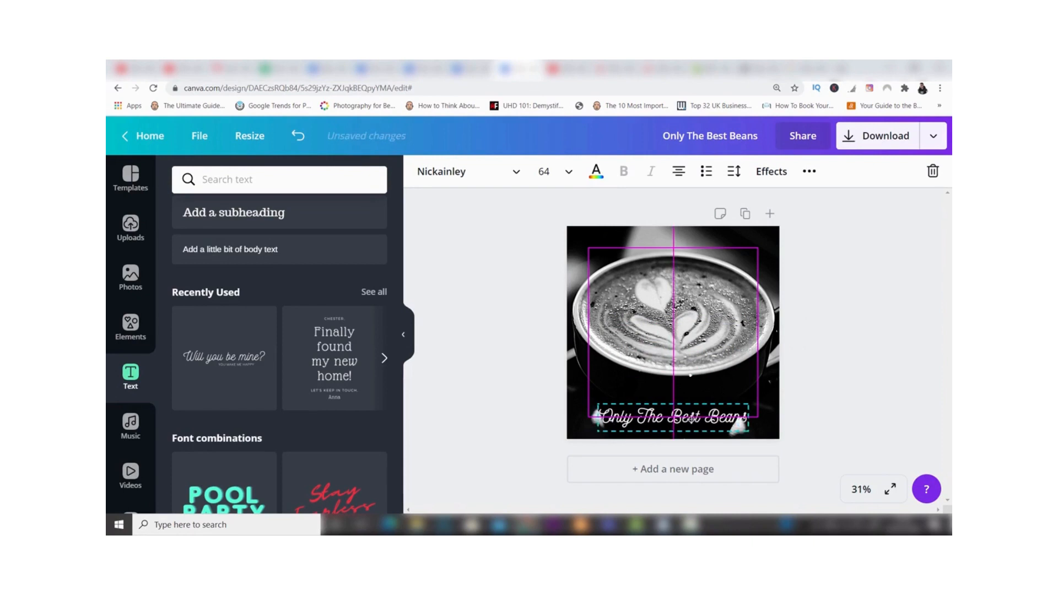
pyautogui.moveTo(692, 420)
pyautogui.mouseDown()
pyautogui.moveTo(692, 338)
pyautogui.moveTo(690, 416)
pyautogui.mouseUp()
pyautogui.moveTo(692, 417); pyautogui.dragTo(692, 417)
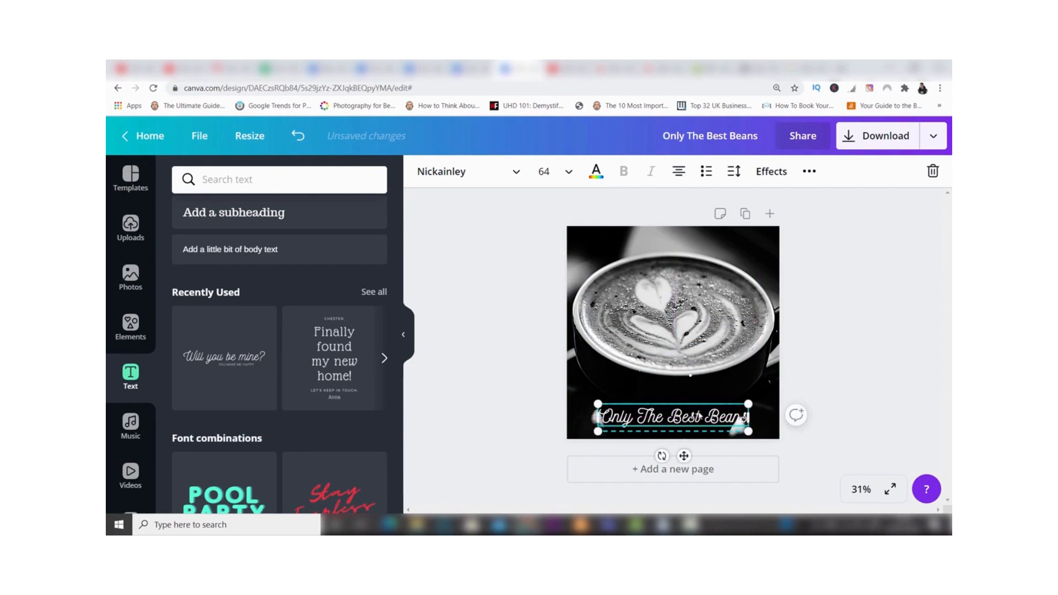
pyautogui.click(826, 387)
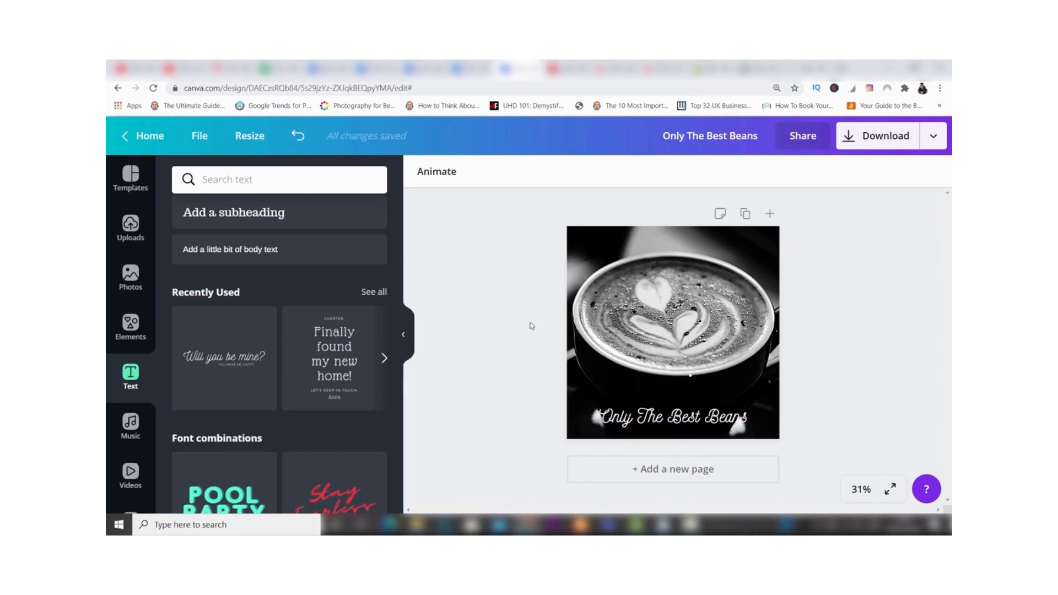
# Step: Browse the elements for the full set of shapes and add a plain square to the page
pyautogui.click(120, 335)
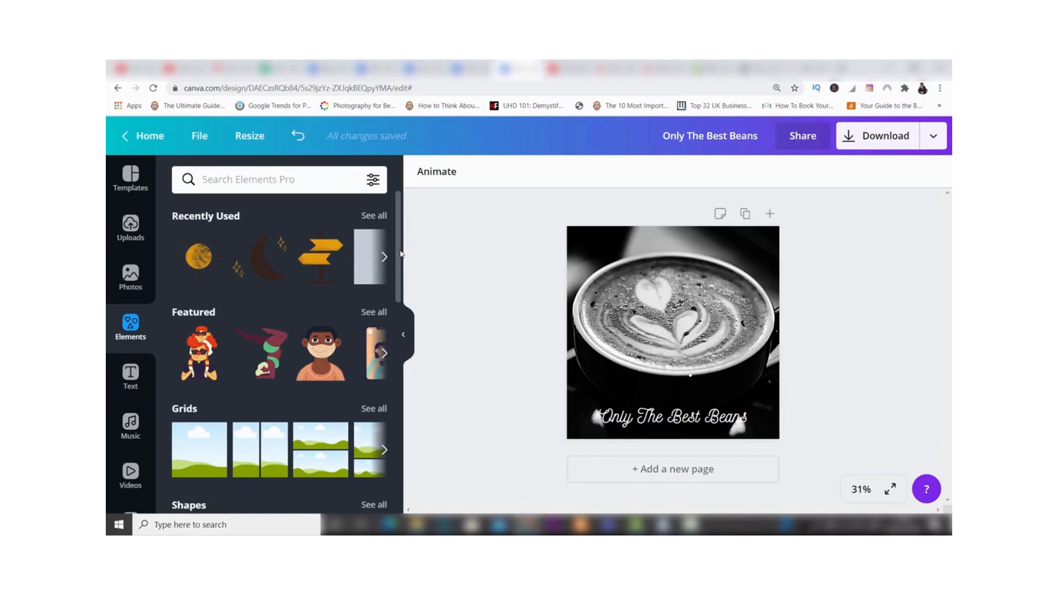
pyautogui.scroll(-1, 400, 259)
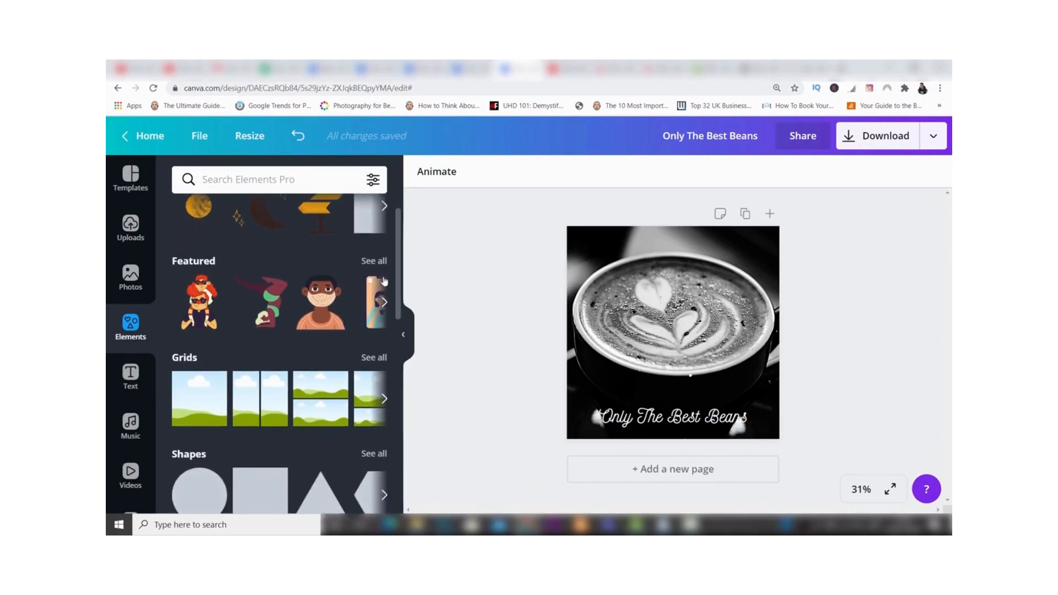
pyautogui.scroll(-1, 399, 298)
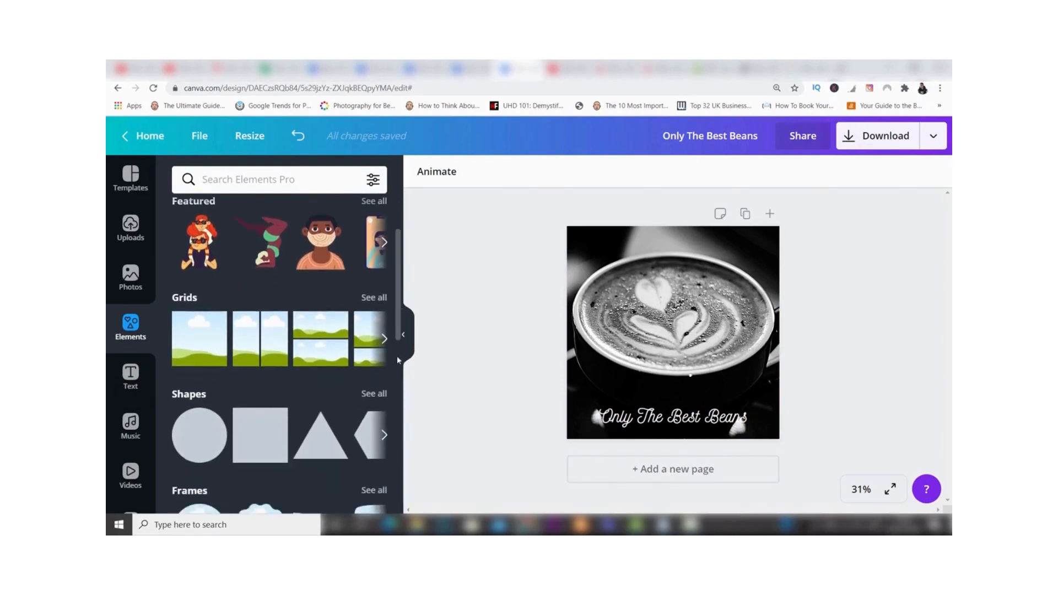
pyautogui.click(380, 397)
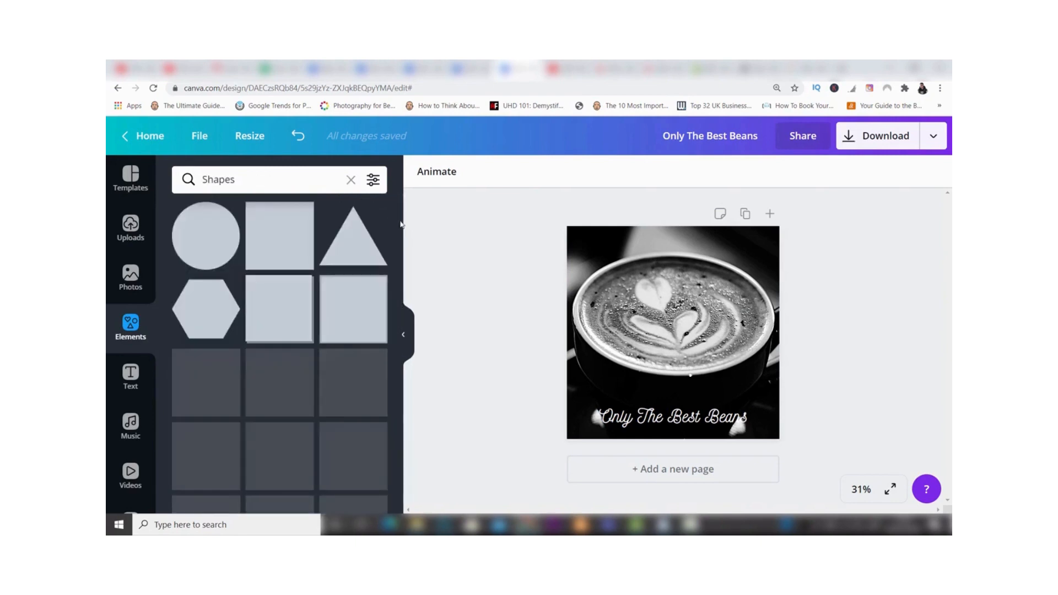
pyautogui.moveTo(400, 222); pyautogui.dragTo(398, 248)
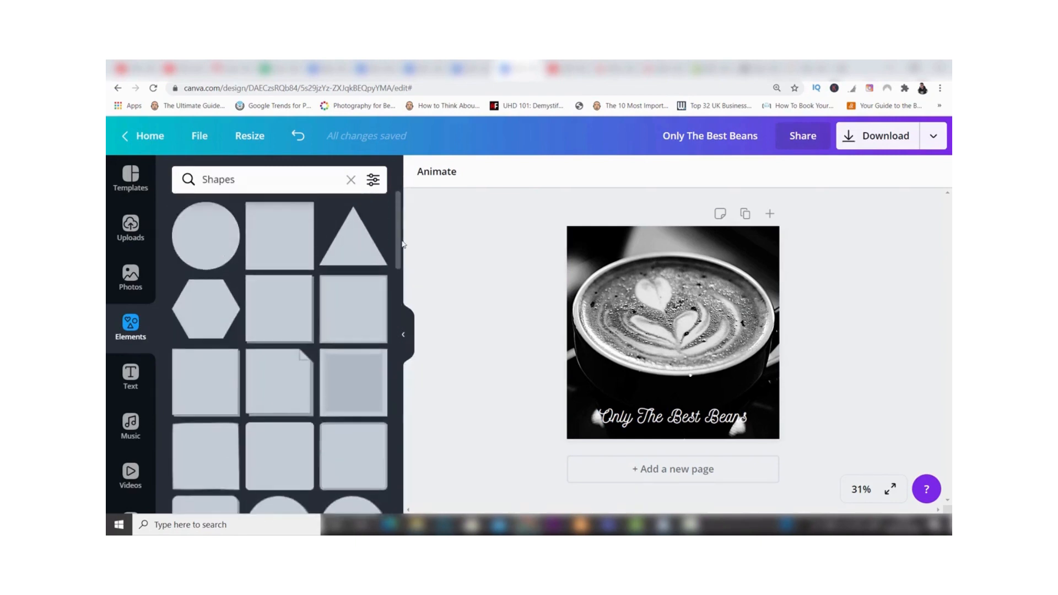
pyautogui.click(286, 224)
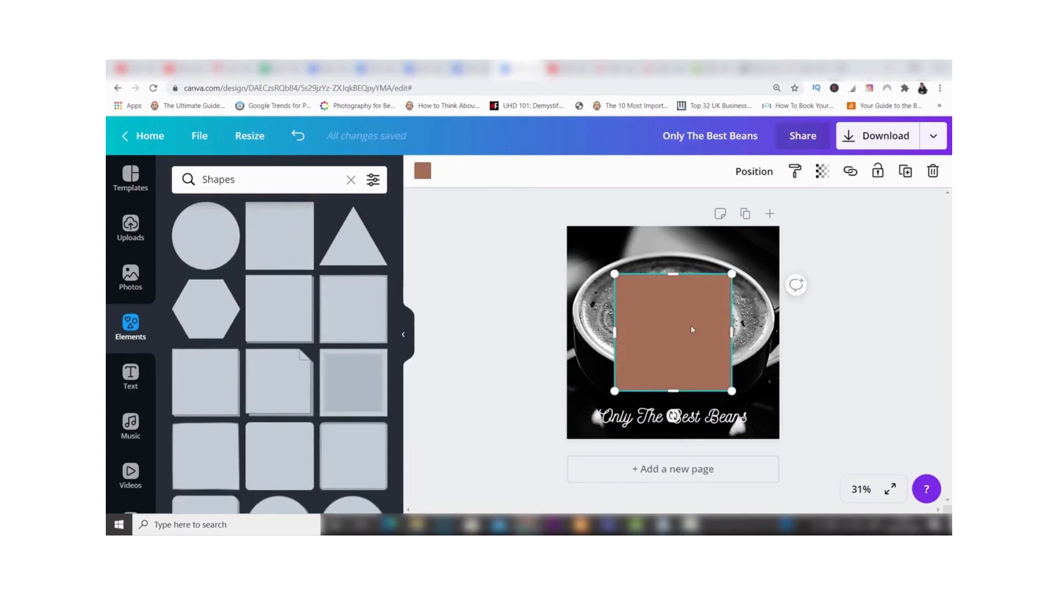
# Step: Move the square to the base of the design and reshape it into a thin full-width band behind the text
pyautogui.moveTo(688, 335); pyautogui.dragTo(689, 438)
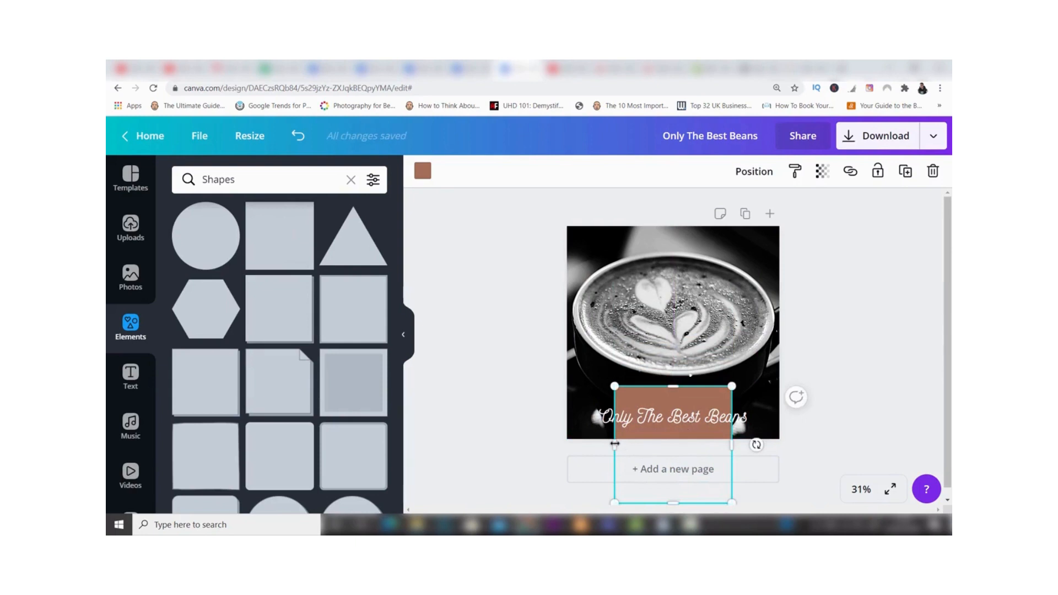
pyautogui.moveTo(614, 443)
pyautogui.mouseDown()
pyautogui.moveTo(548, 447)
pyautogui.moveTo(608, 441)
pyautogui.mouseUp()
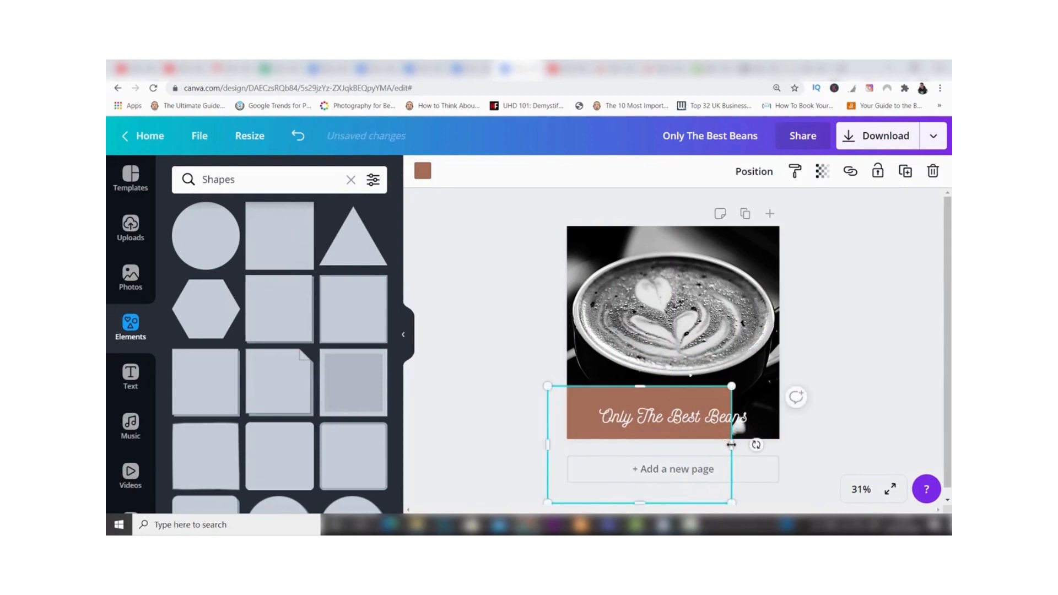
pyautogui.moveTo(746, 441); pyautogui.dragTo(809, 445)
pyautogui.moveTo(680, 397); pyautogui.dragTo(680, 397)
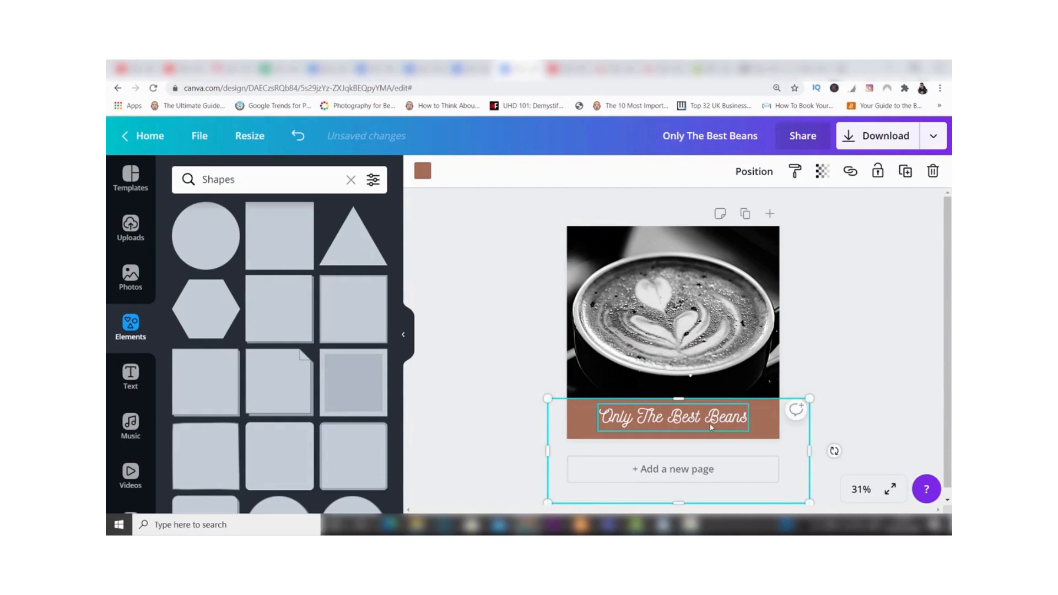
pyautogui.moveTo(680, 500); pyautogui.dragTo(679, 442)
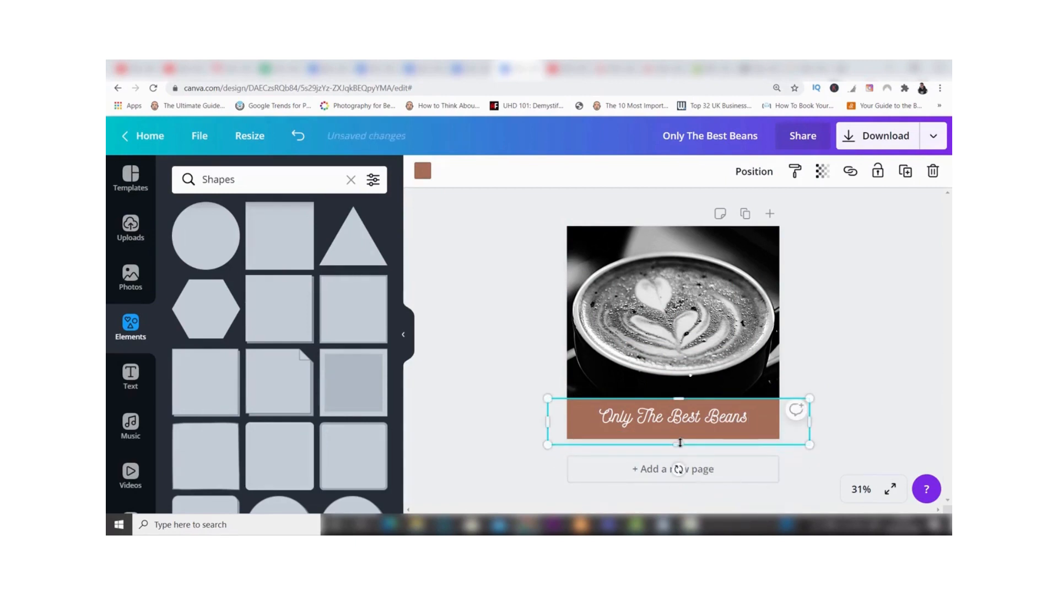
pyautogui.moveTo(681, 405); pyautogui.dragTo(681, 411)
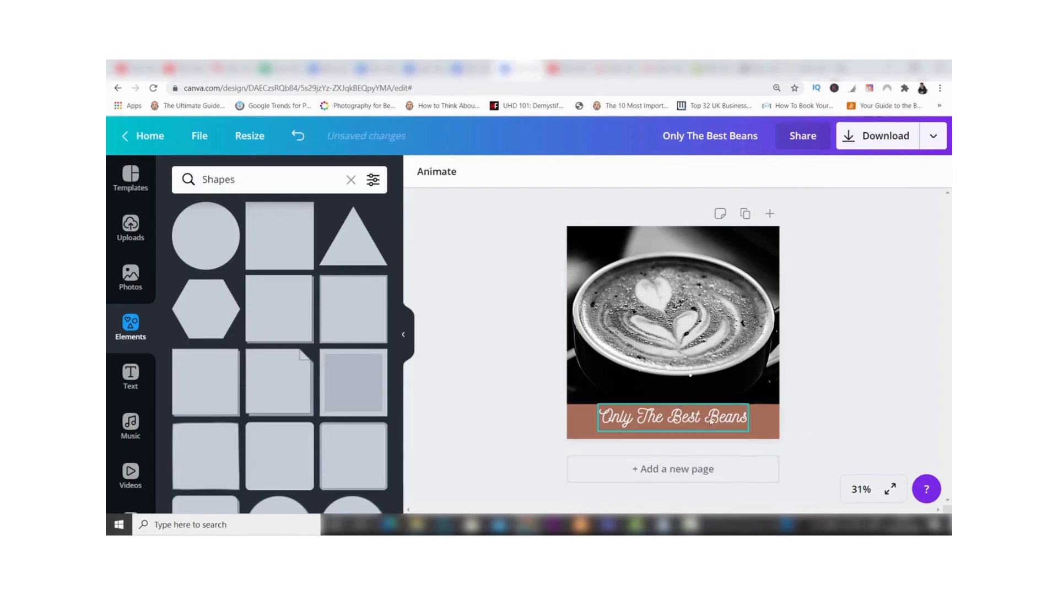
# Step: Lower the "Only The Best Beans" text to centre it in the brown band, and trim the band's upper edge slightly
pyautogui.moveTo(711, 416); pyautogui.dragTo(711, 423)
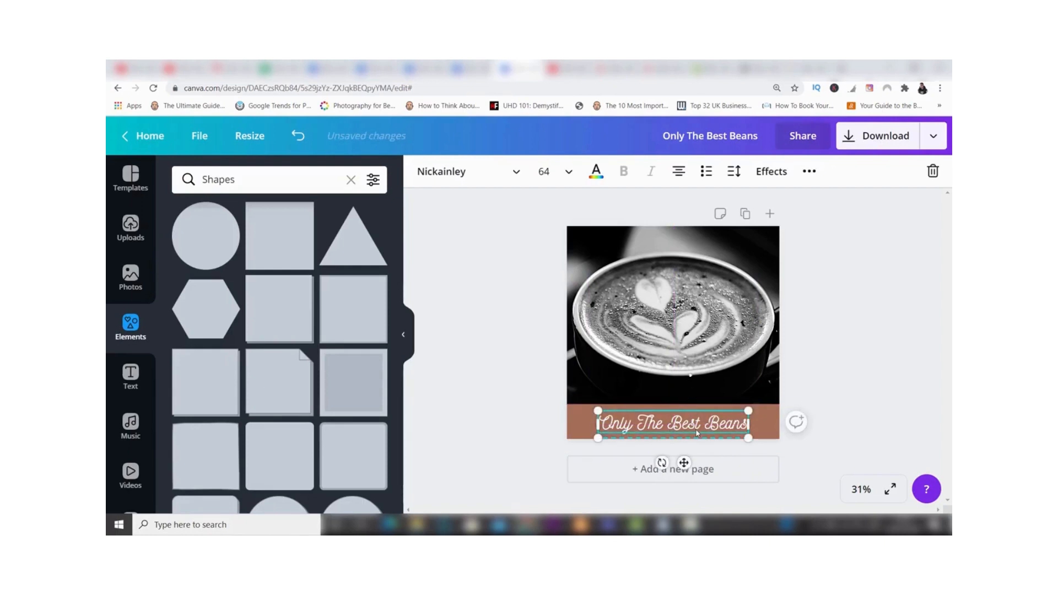
pyautogui.click(807, 354)
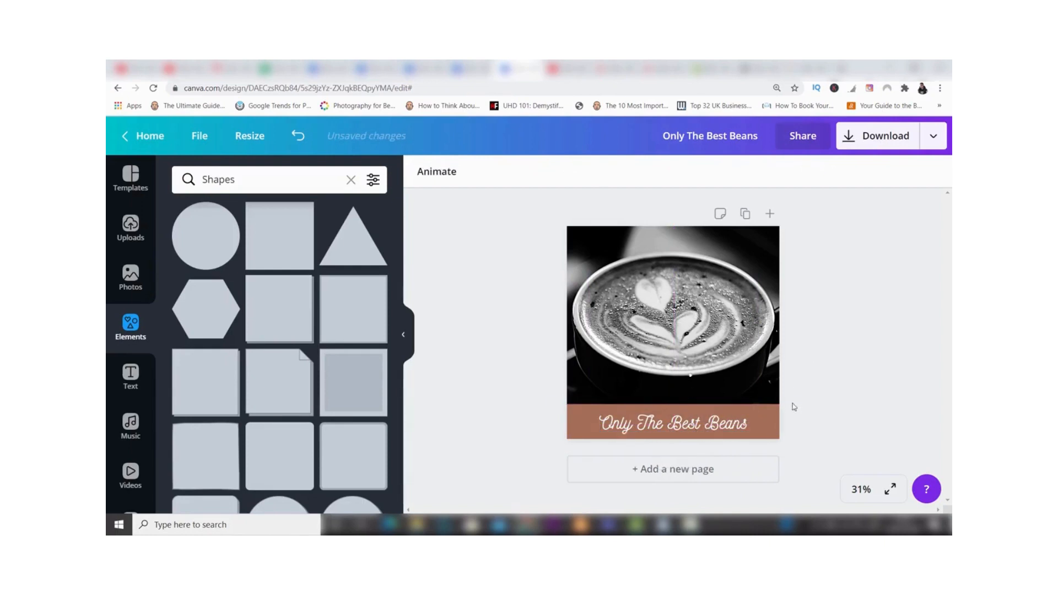
pyautogui.click(777, 419)
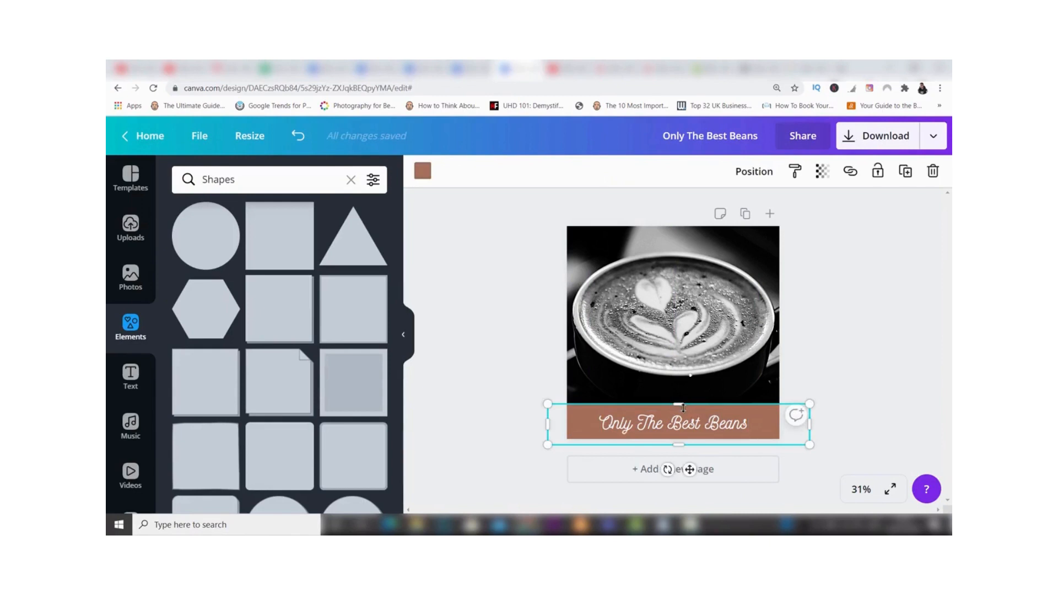
pyautogui.moveTo(683, 410); pyautogui.dragTo(683, 411)
pyautogui.click(837, 357)
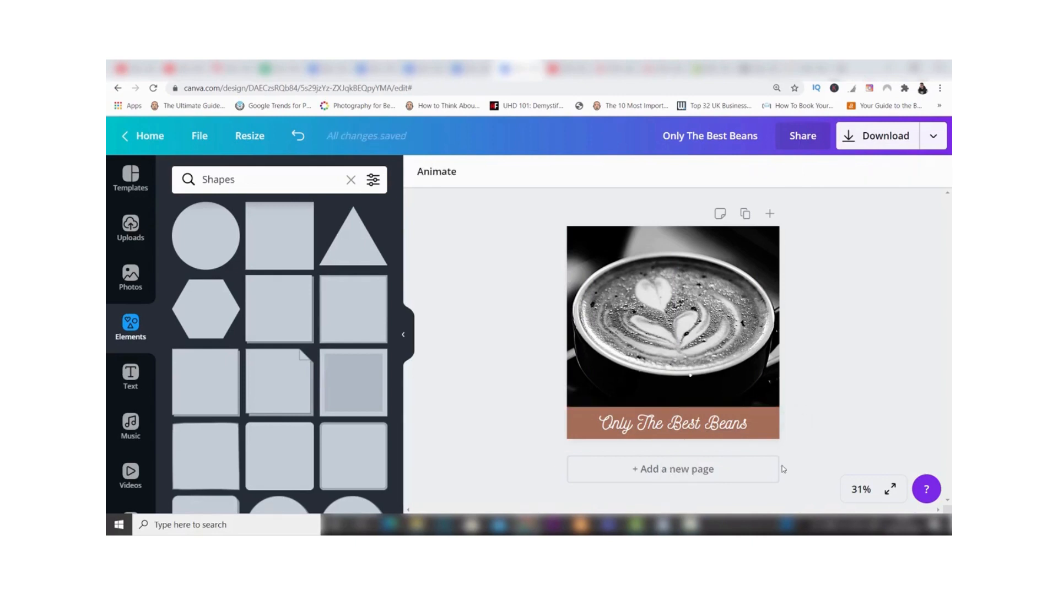
# Step: Recolour the band behind the text with the custom olive colour #a5975b by shifting its hue
pyautogui.click(775, 430)
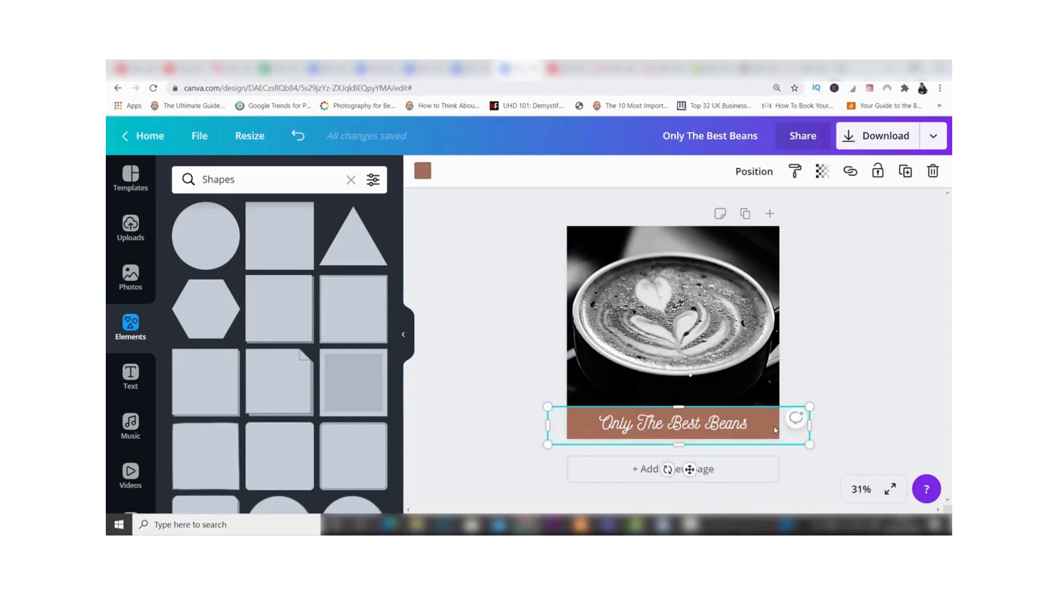
pyautogui.click(422, 172)
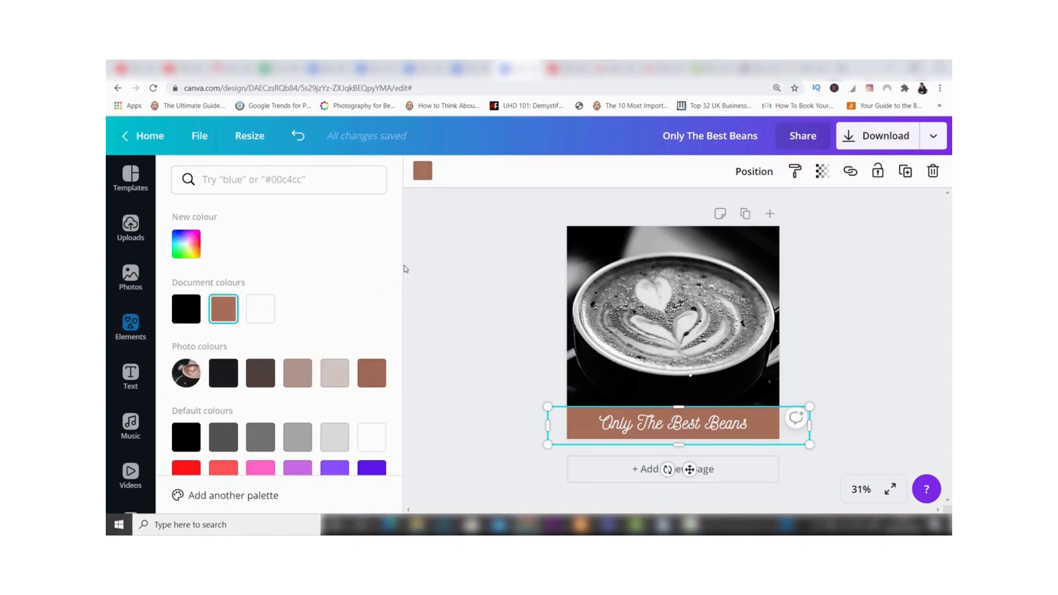
pyautogui.scroll(-1, 396, 301)
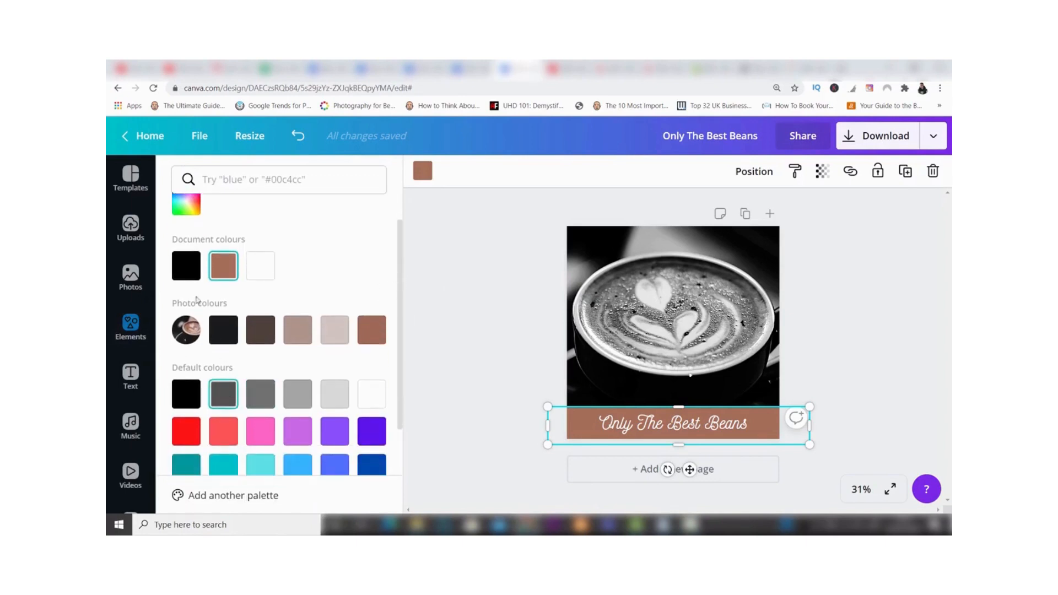
pyautogui.click(188, 214)
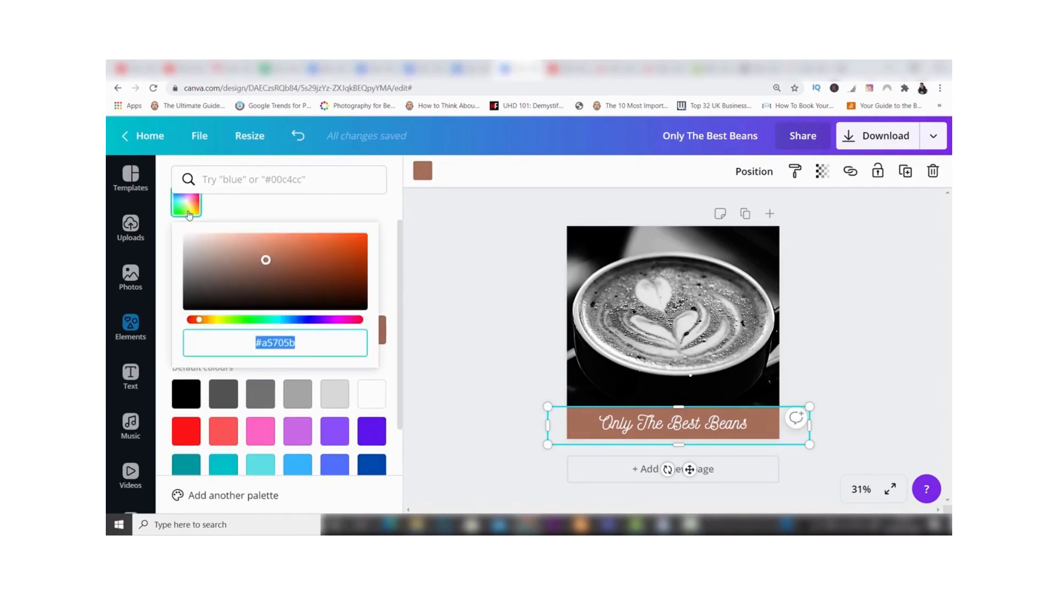
pyautogui.moveTo(199, 323)
pyautogui.mouseDown()
pyautogui.moveTo(292, 324)
pyautogui.moveTo(215, 326)
pyautogui.mouseUp()
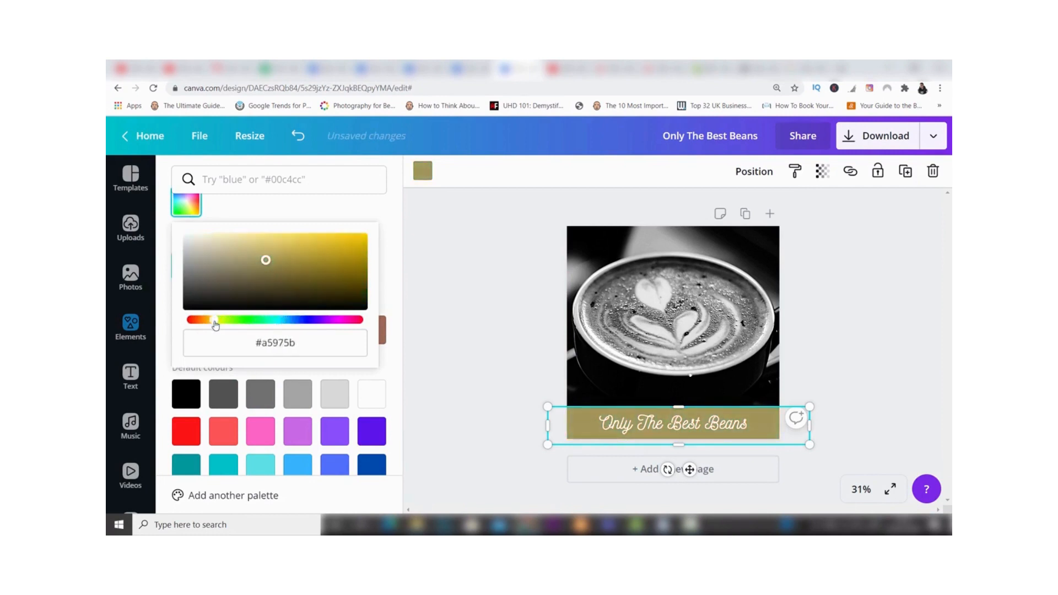
# Step: Recolour the band behind the text with the custom dark grey #4b4a48
pyautogui.click(194, 276)
pyautogui.moveTo(193, 276); pyautogui.dragTo(191, 287)
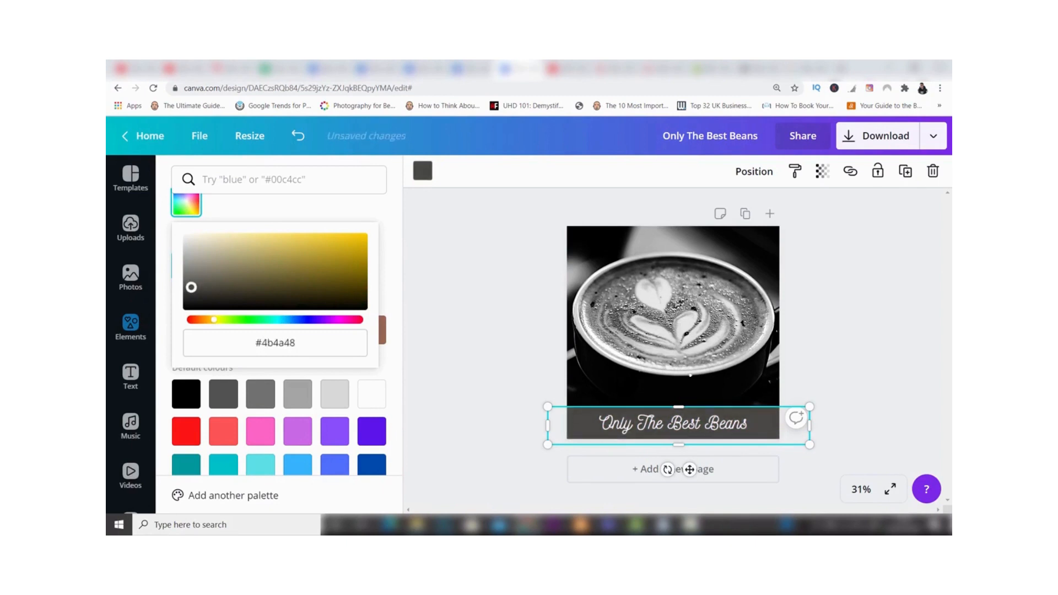
pyautogui.click(434, 250)
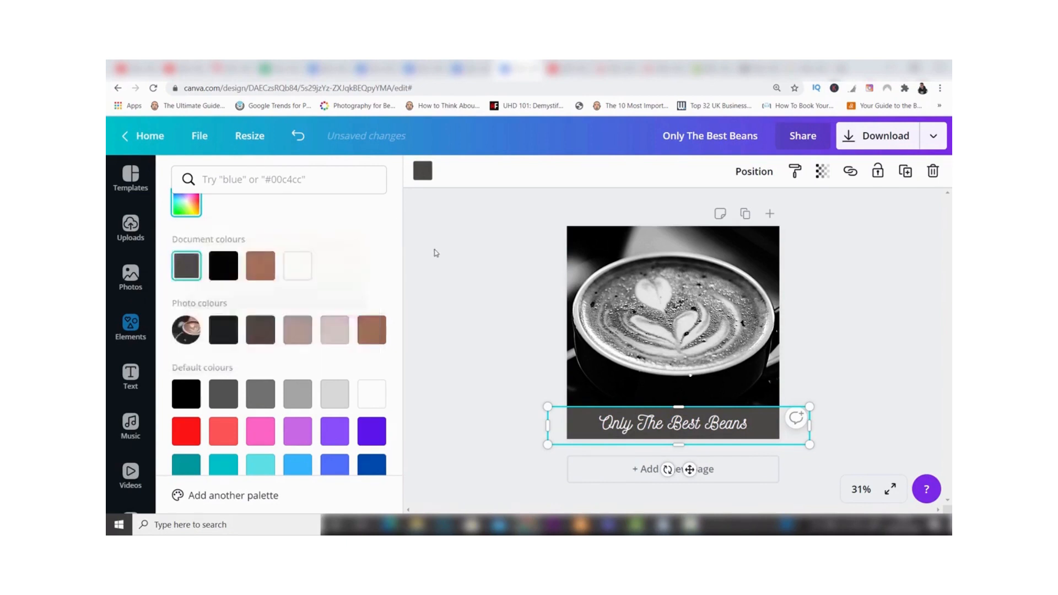
pyautogui.click(849, 369)
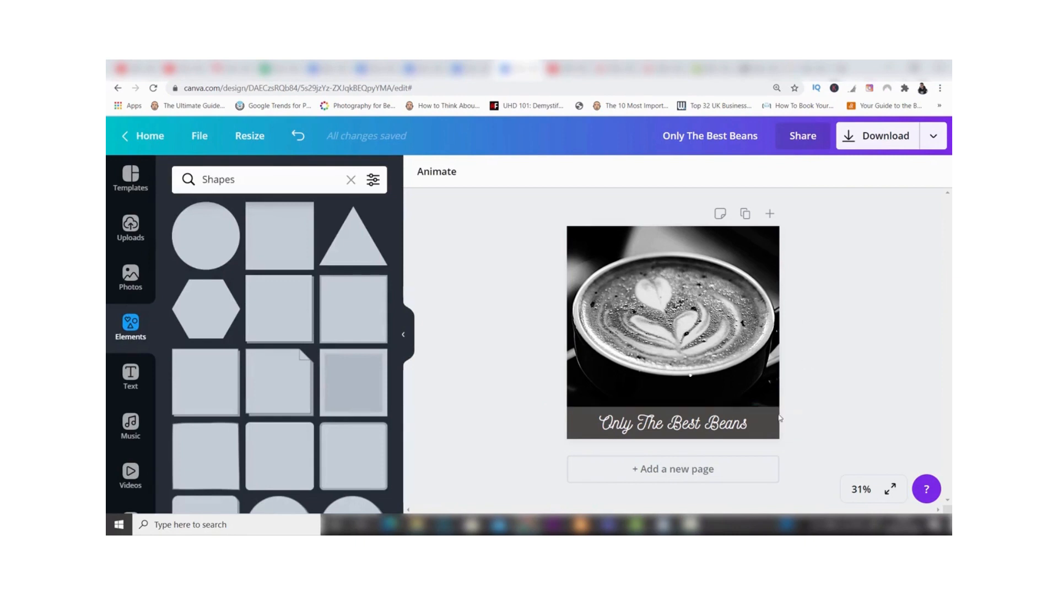
# Step: Make the dark grey band semi-transparent by setting its transparency to 73
pyautogui.click(793, 419)
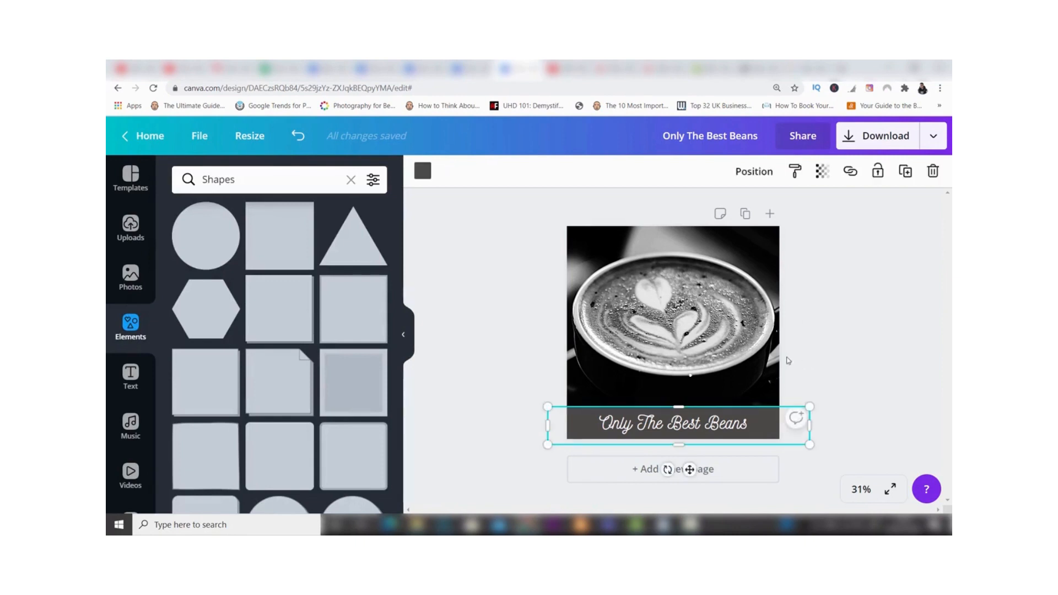
pyautogui.click(822, 172)
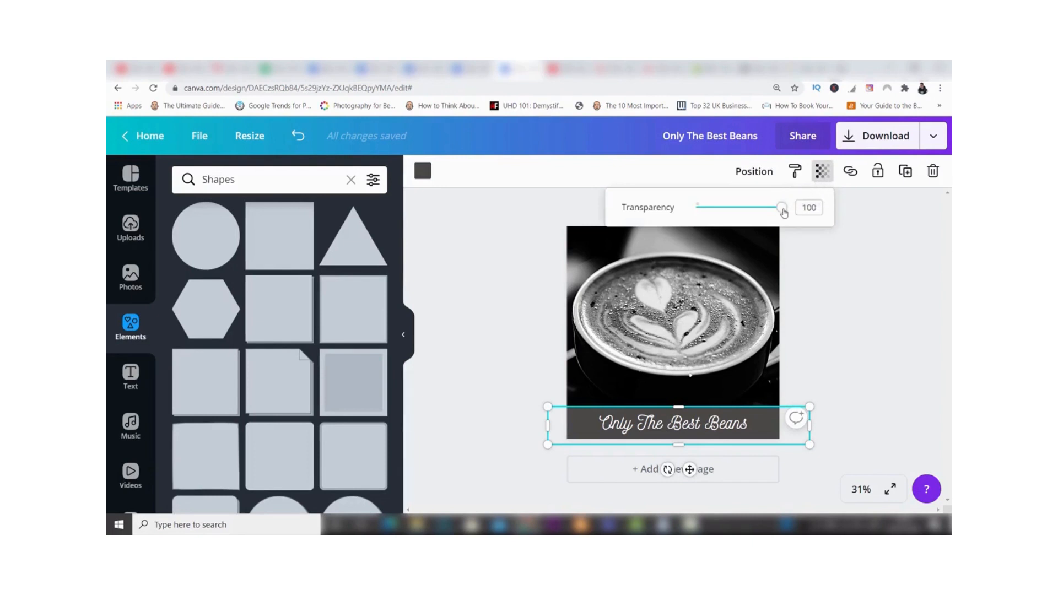
pyautogui.moveTo(782, 208); pyautogui.dragTo(757, 208)
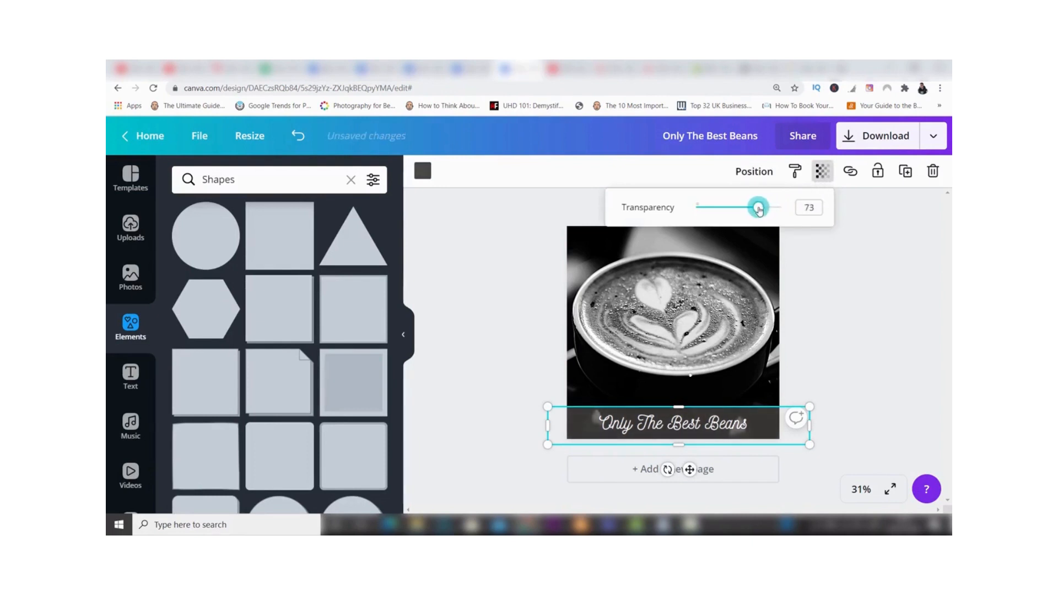
pyautogui.click(845, 288)
pyautogui.click(848, 289)
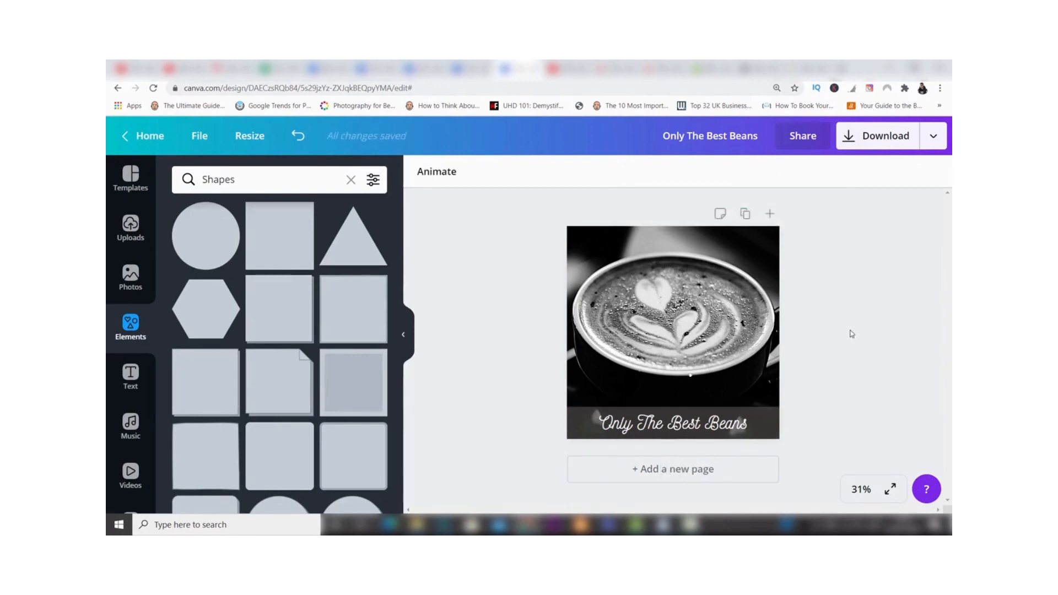
# Step: Recolour the "Only The Best Beans" text with the custom yellow #dbc81f
pyautogui.click(725, 433)
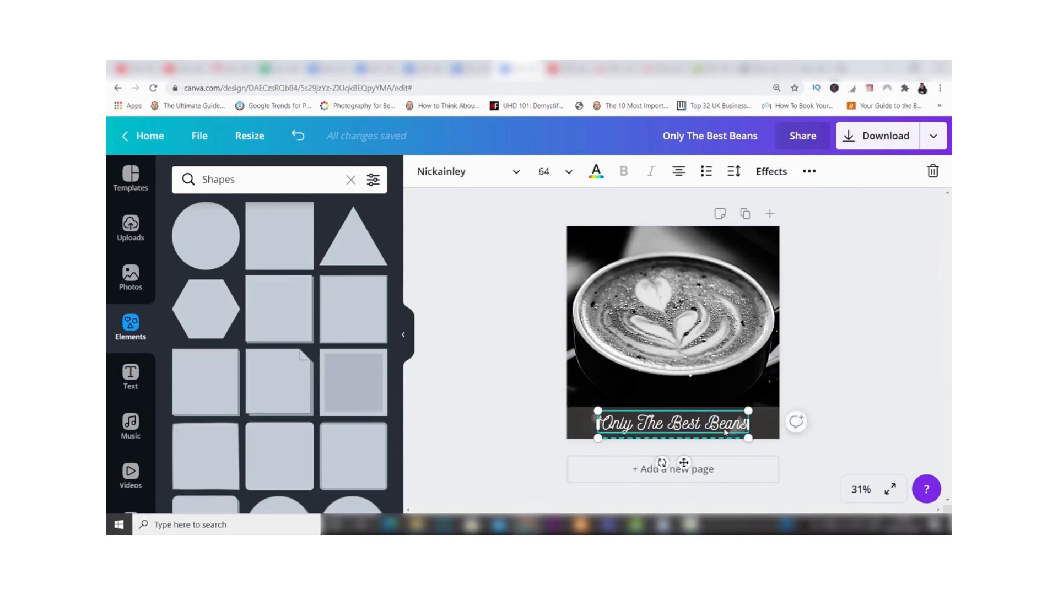
pyautogui.click(596, 171)
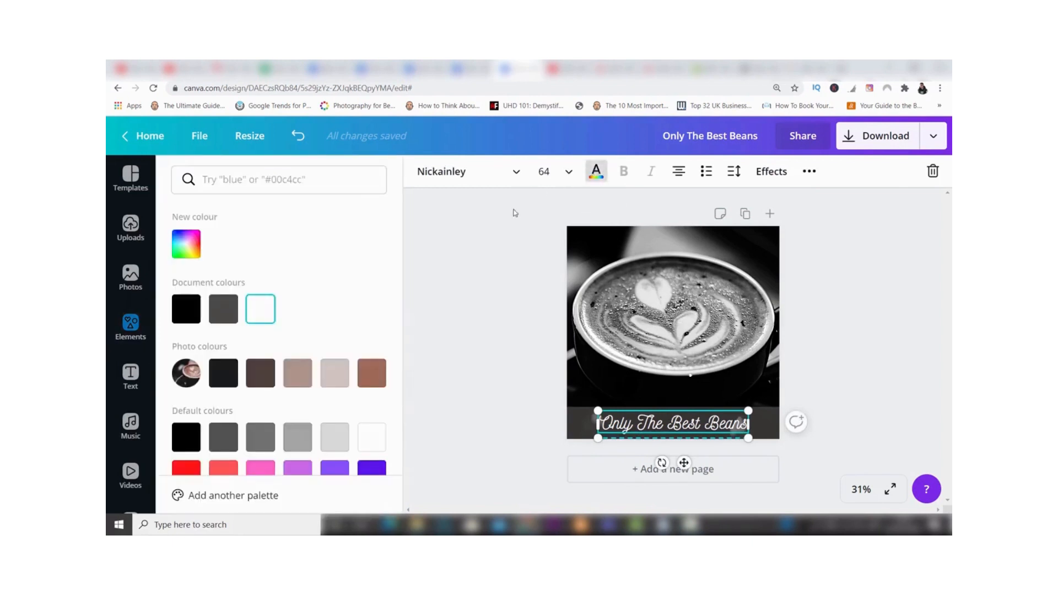
pyautogui.click(199, 244)
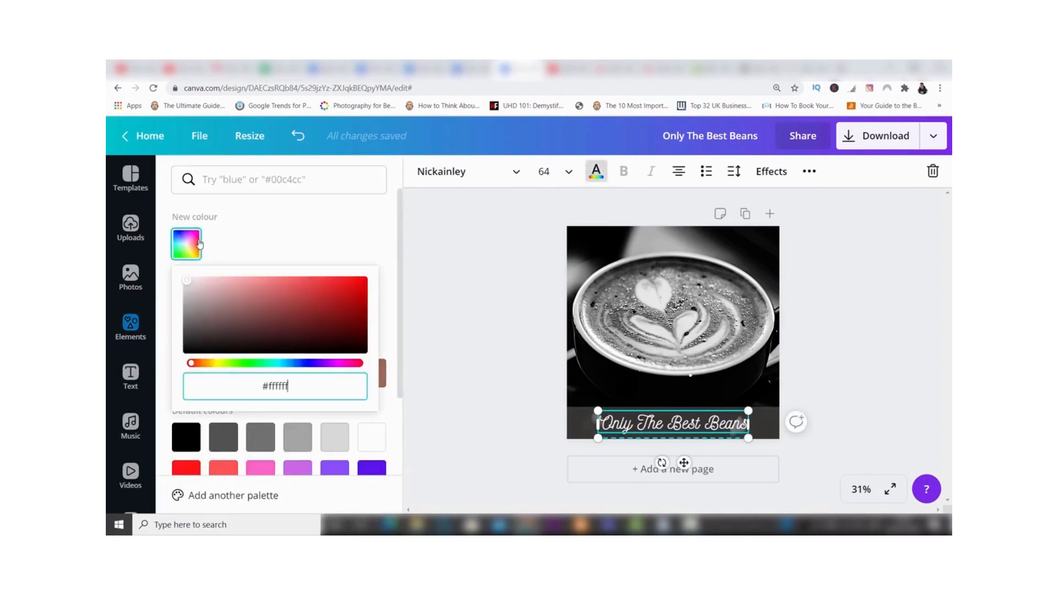
pyautogui.moveTo(193, 364); pyautogui.dragTo(218, 369)
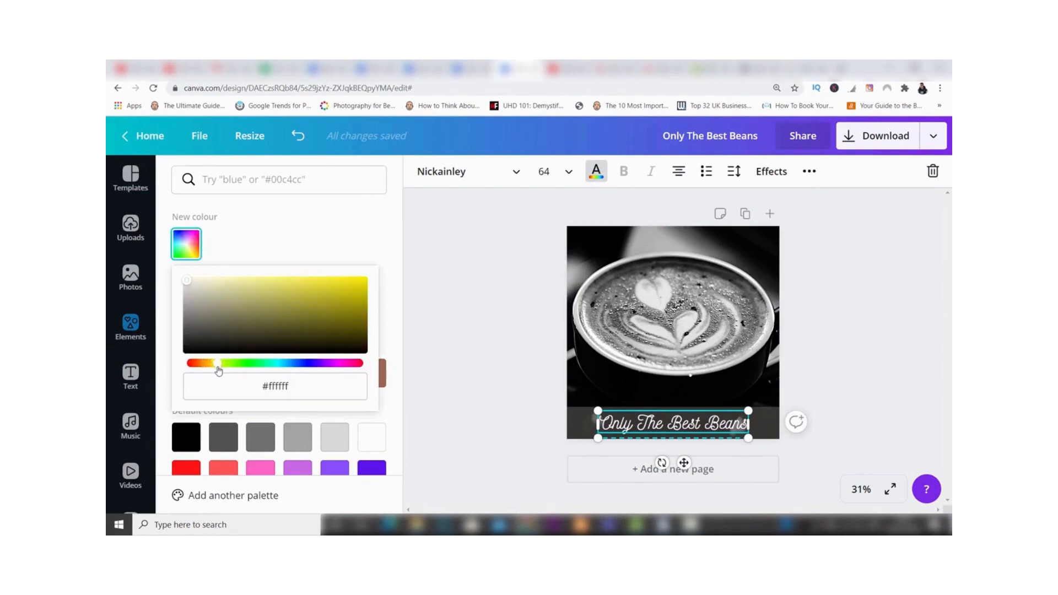
pyautogui.click(327, 306)
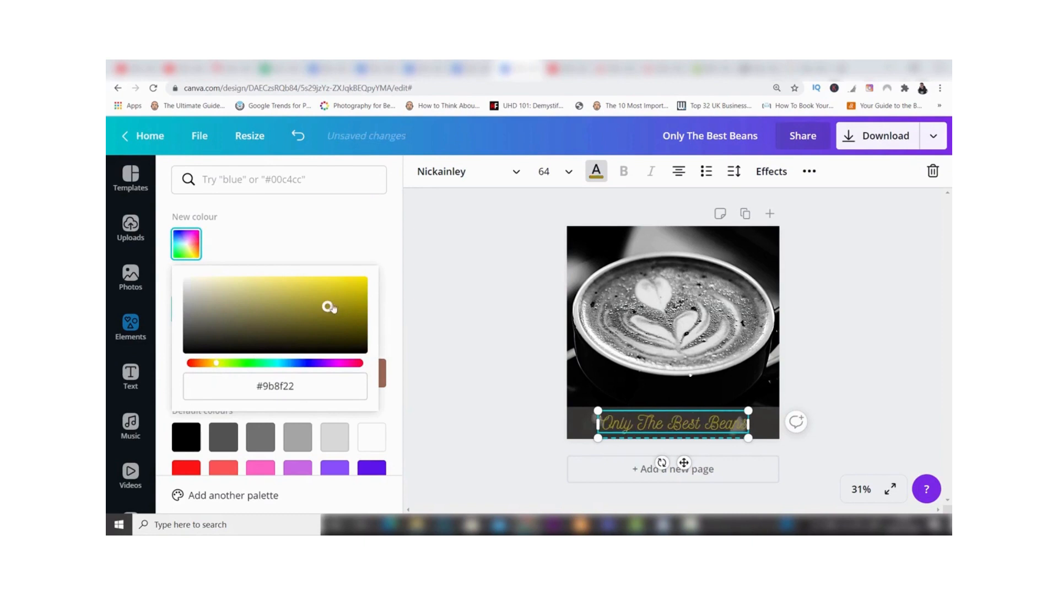
pyautogui.moveTo(329, 306); pyautogui.dragTo(341, 287)
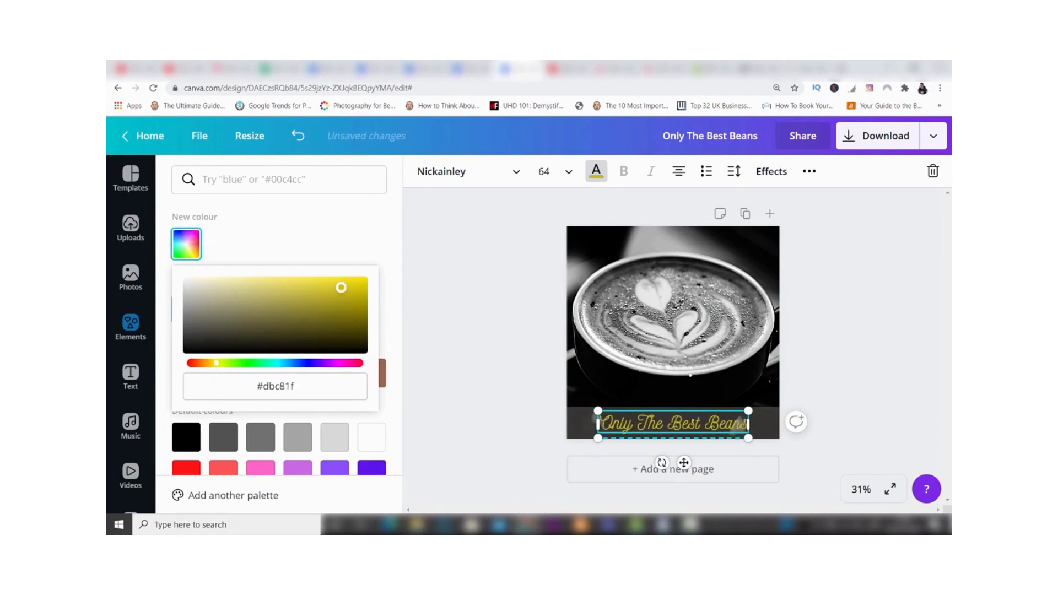
pyautogui.click(805, 334)
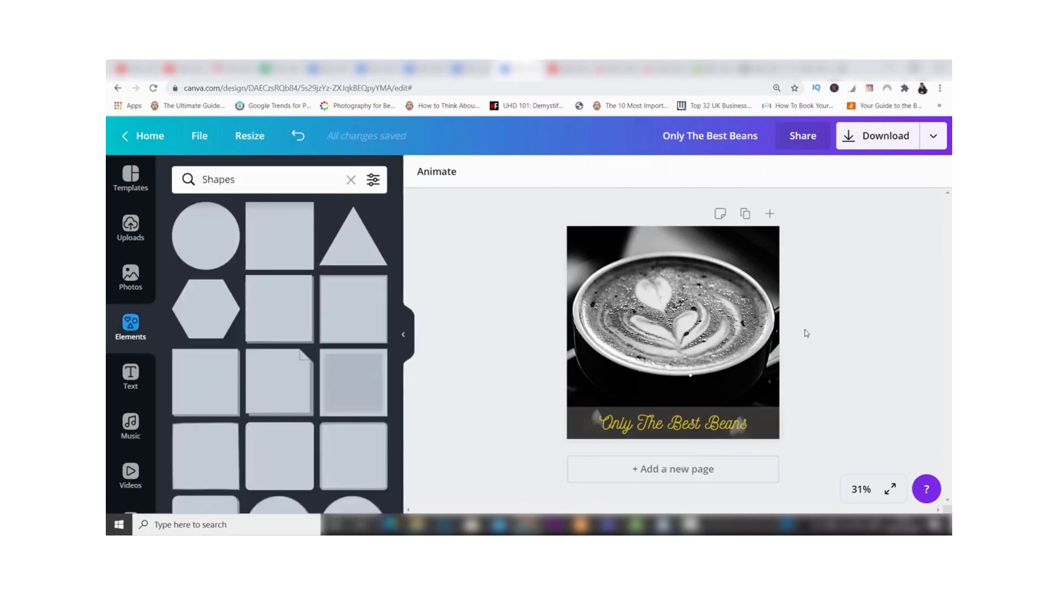
pyautogui.click(733, 434)
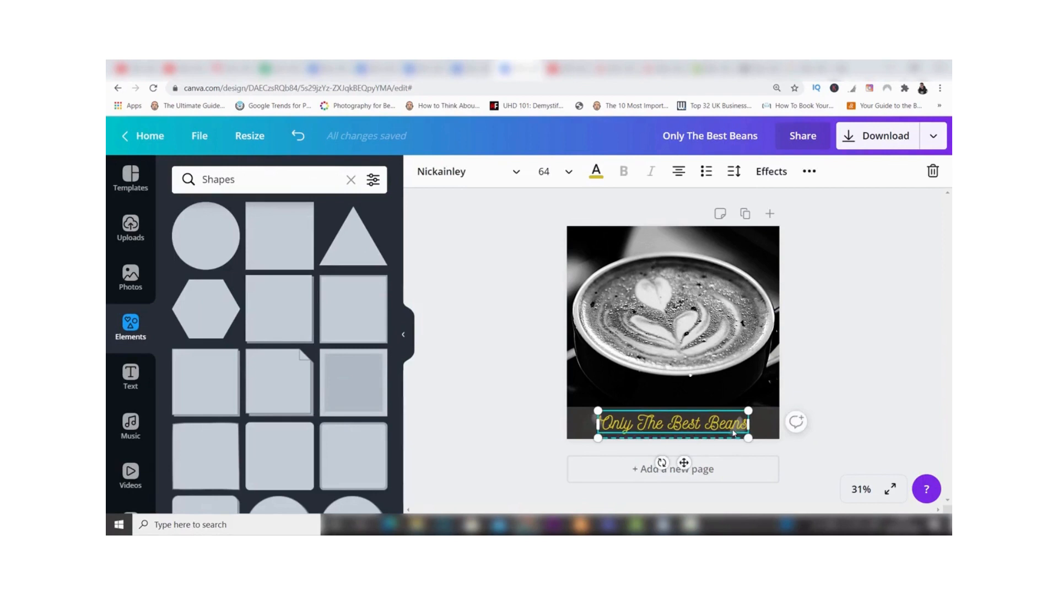
pyautogui.click(842, 359)
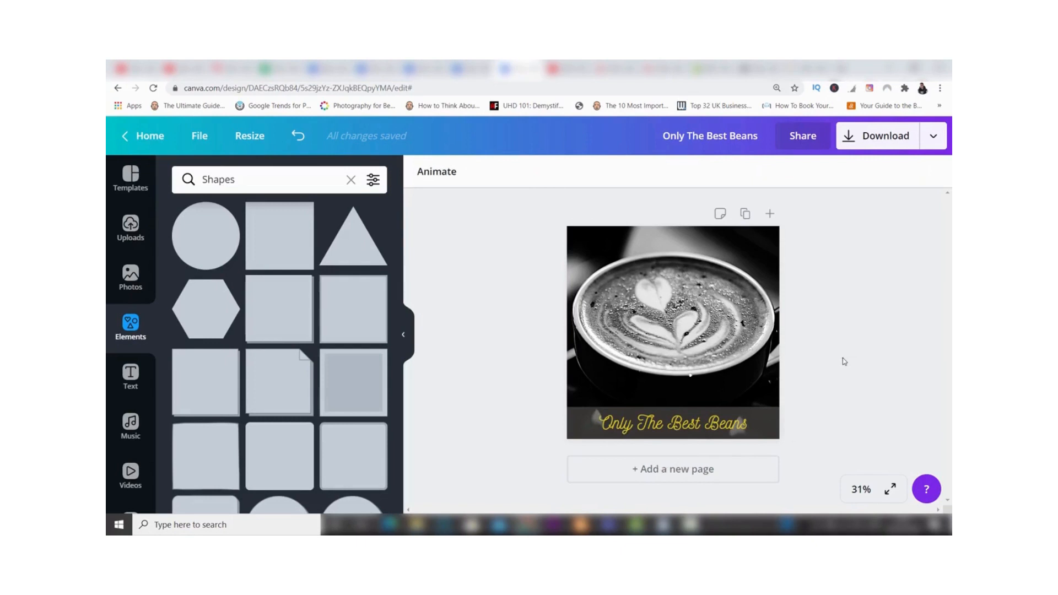
pyautogui.click(741, 299)
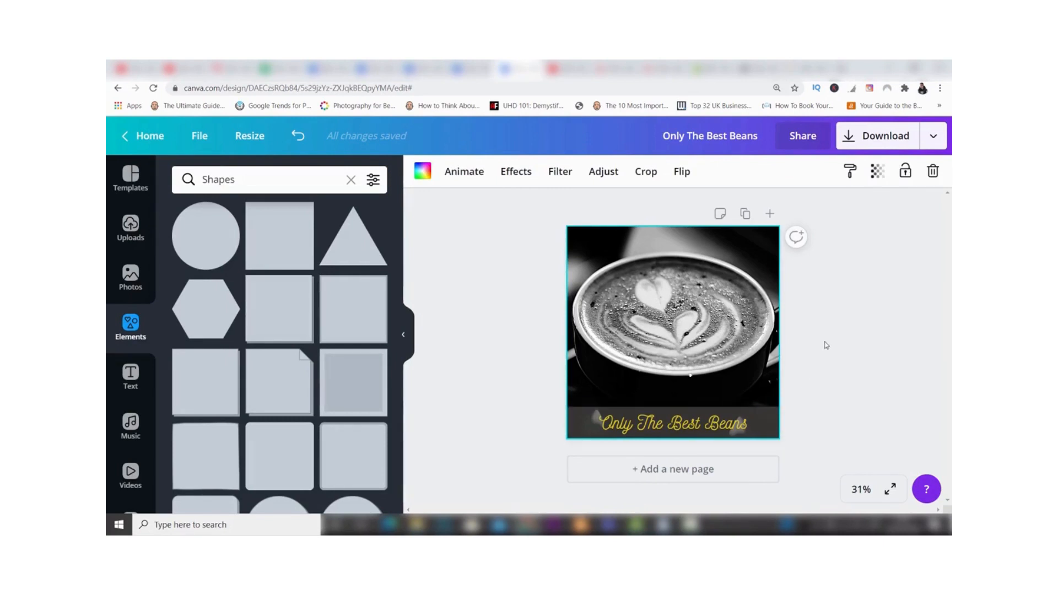
# Step: Bring the band forwards over the "Only The Best Beans" text and send it backwards behind the text again
pyautogui.click(770, 416)
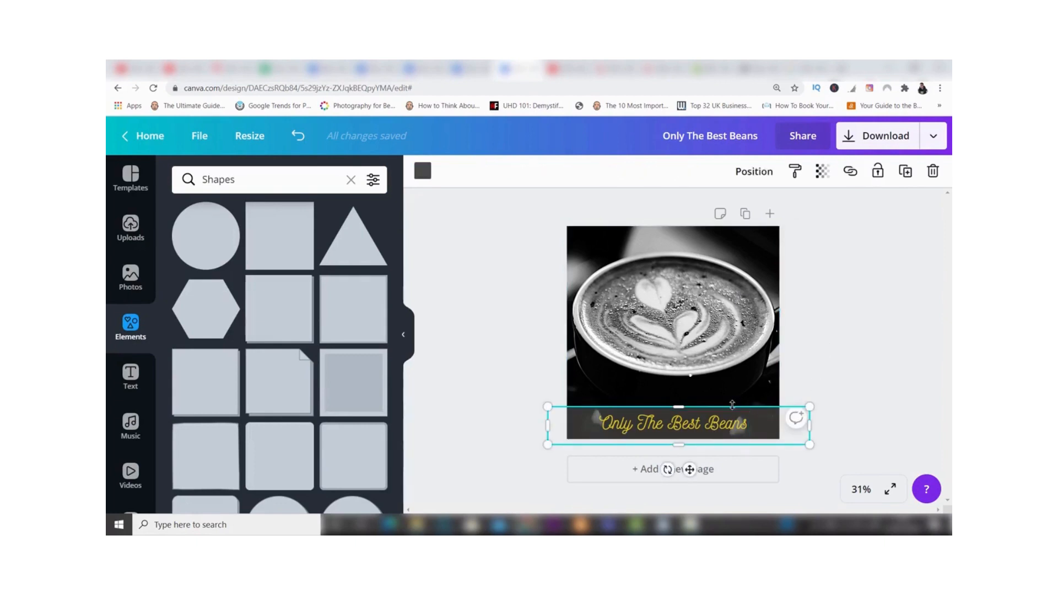
pyautogui.click(761, 175)
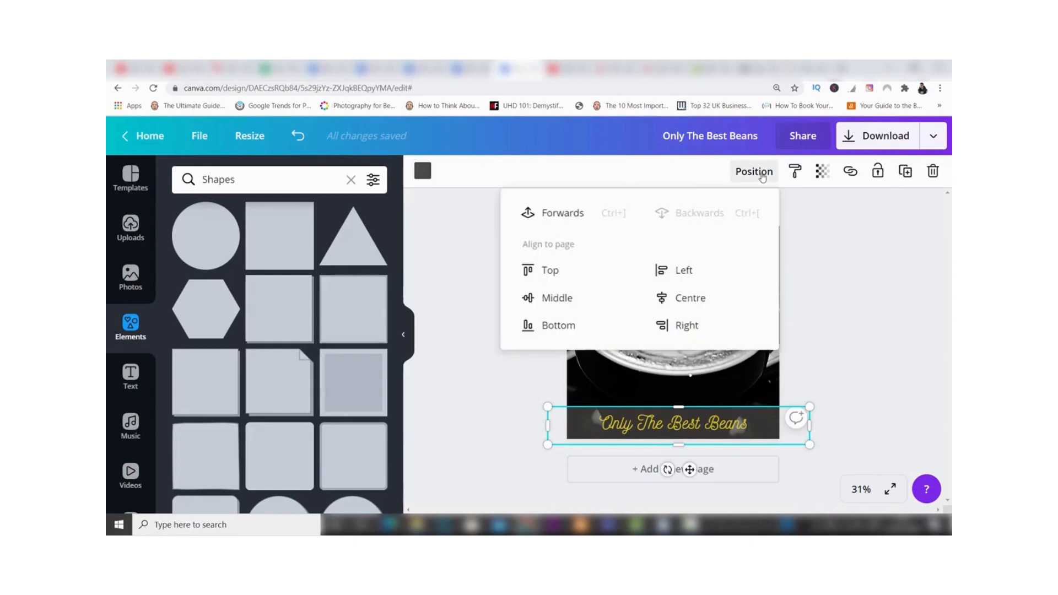
pyautogui.click(556, 218)
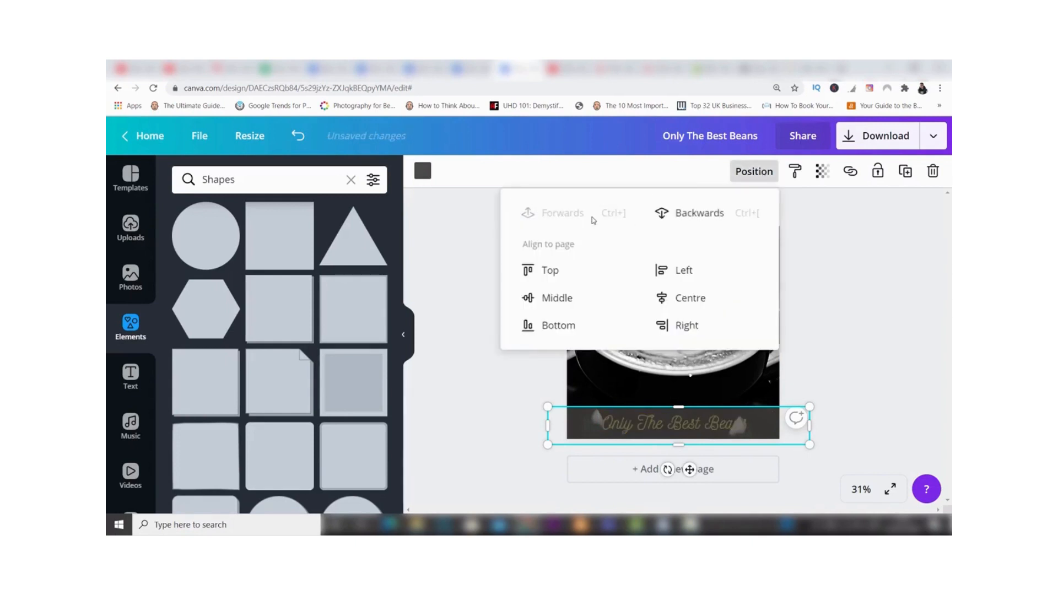
pyautogui.click(707, 215)
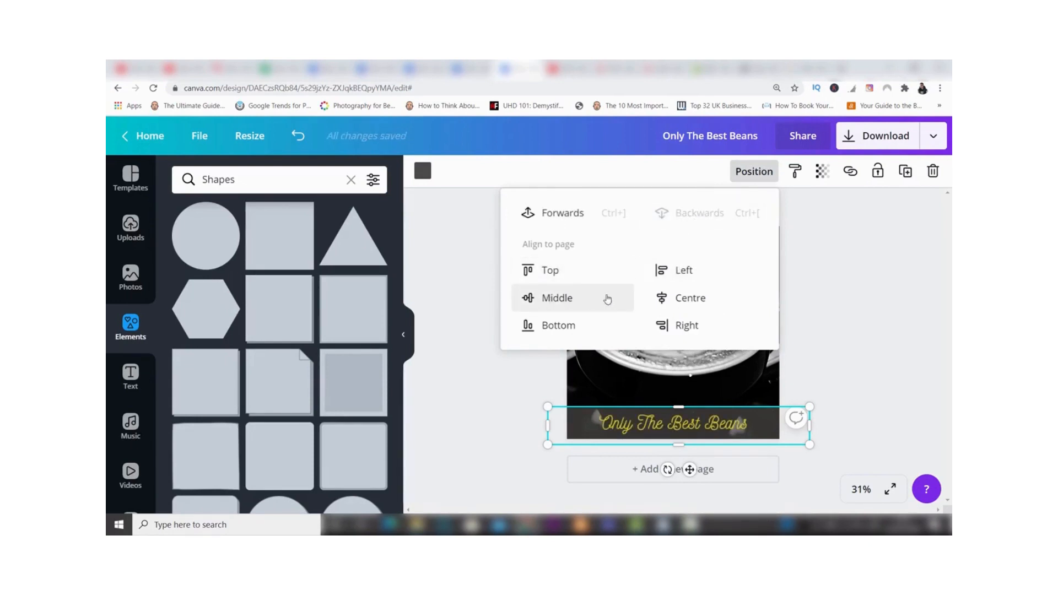
pyautogui.click(827, 252)
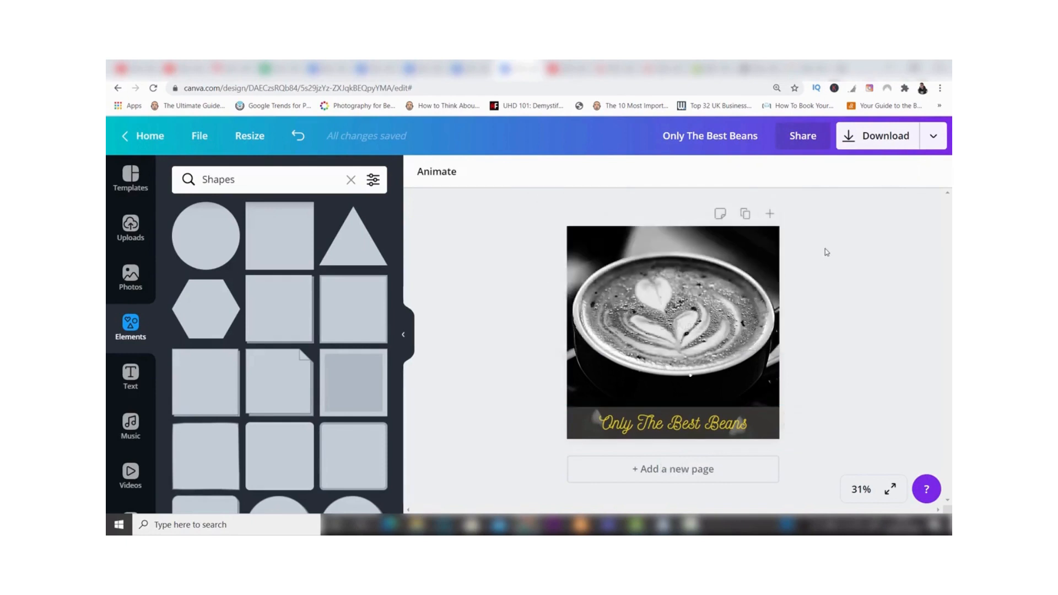
# Step: View the available text effects for "Only The Best Beans" and set its letter spacing to 6
pyautogui.click(703, 426)
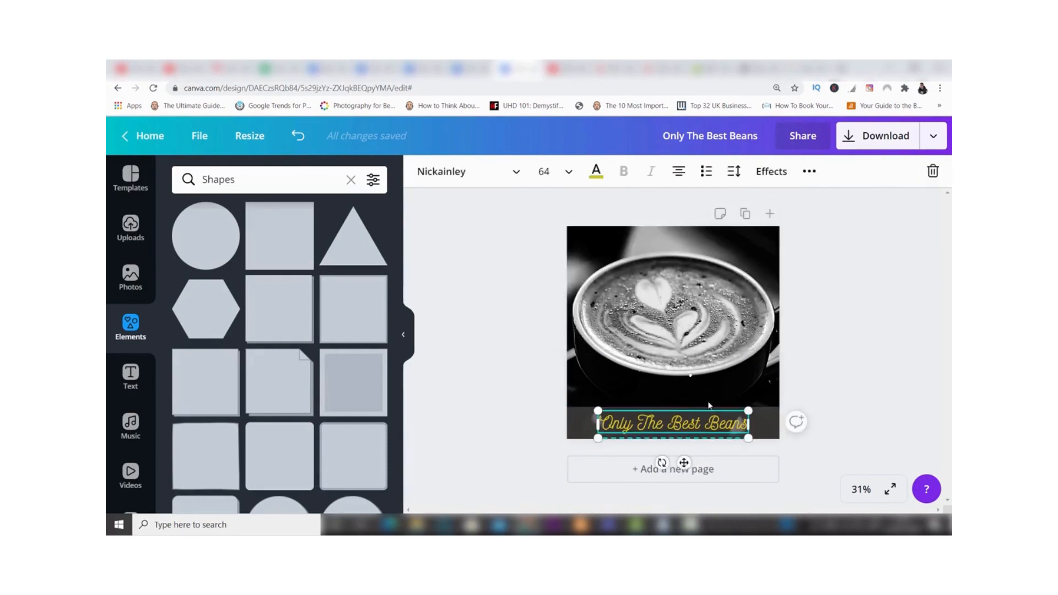
pyautogui.click(771, 172)
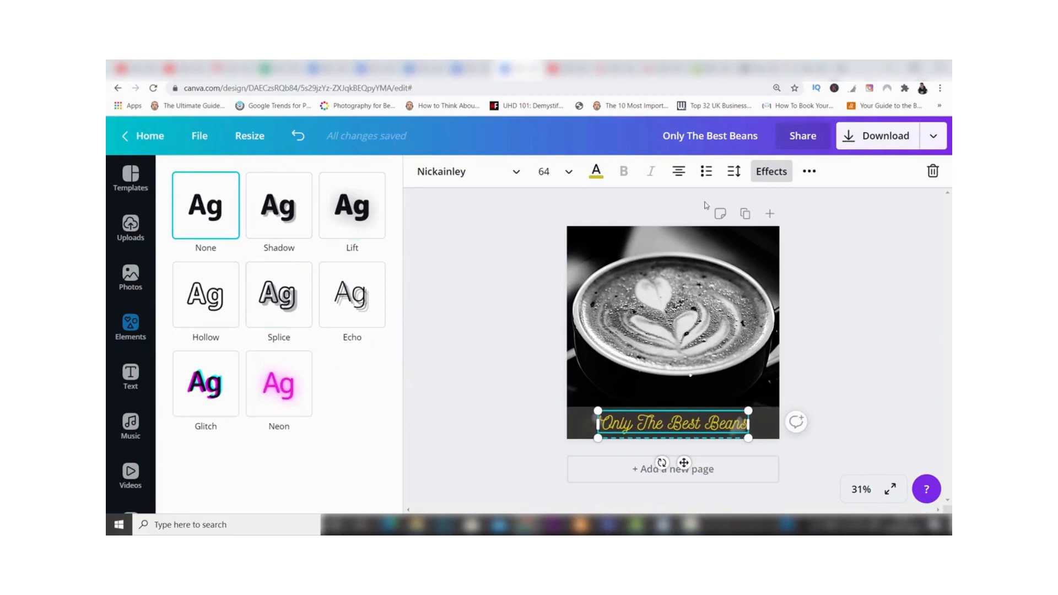
pyautogui.click(733, 171)
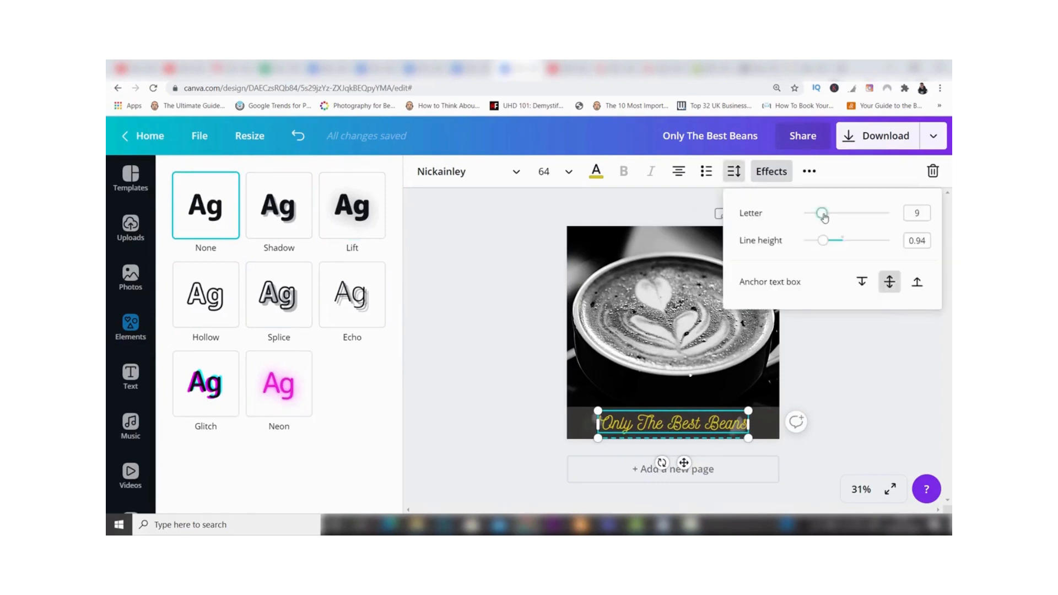
pyautogui.moveTo(824, 212)
pyautogui.mouseDown()
pyautogui.moveTo(838, 216)
pyautogui.moveTo(823, 220)
pyautogui.mouseUp()
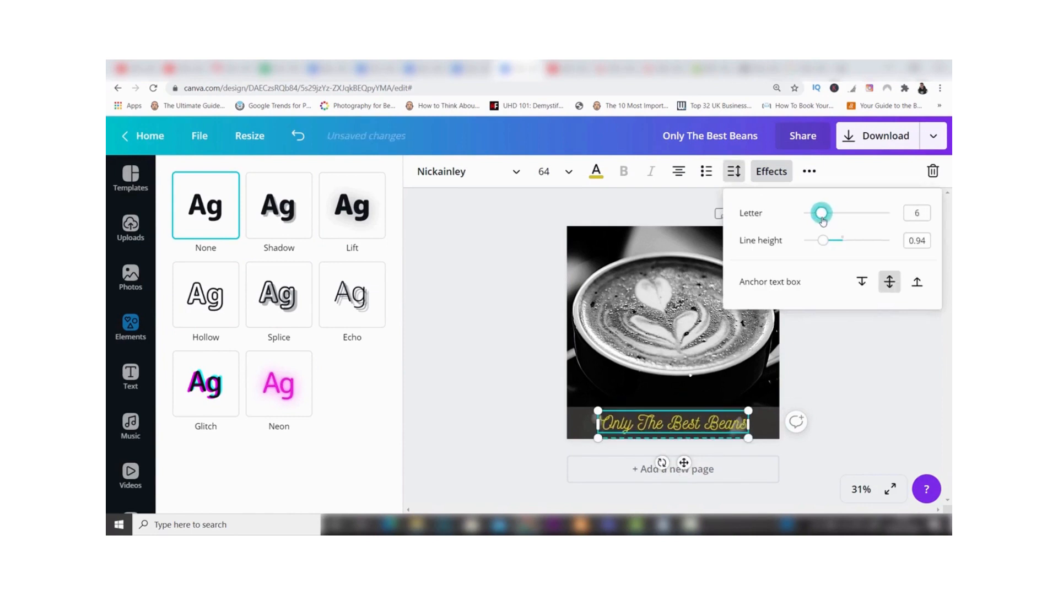
# Step: Try bulleted list formatting on the "Only The Best Beans" text, undo it, and look over the additional text options
pyautogui.click(707, 172)
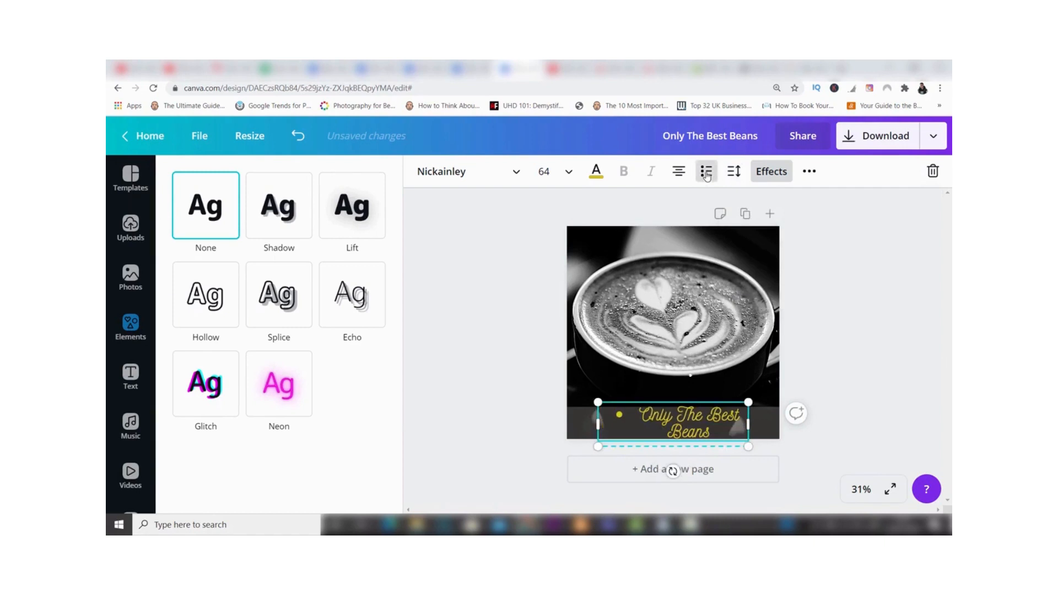
pyautogui.hotkey('ctrl', 'z')
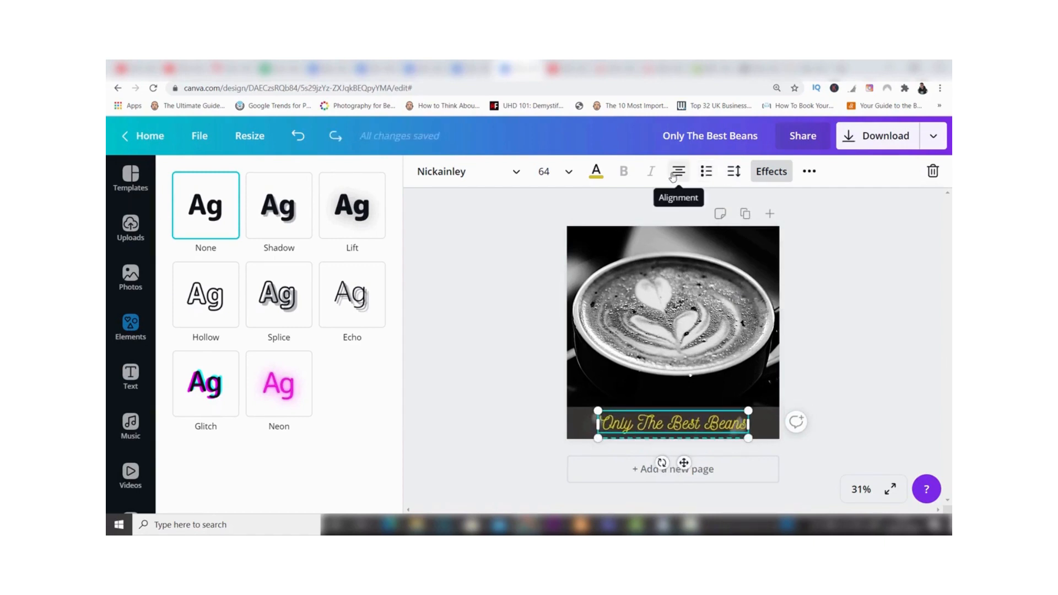
pyautogui.click(810, 173)
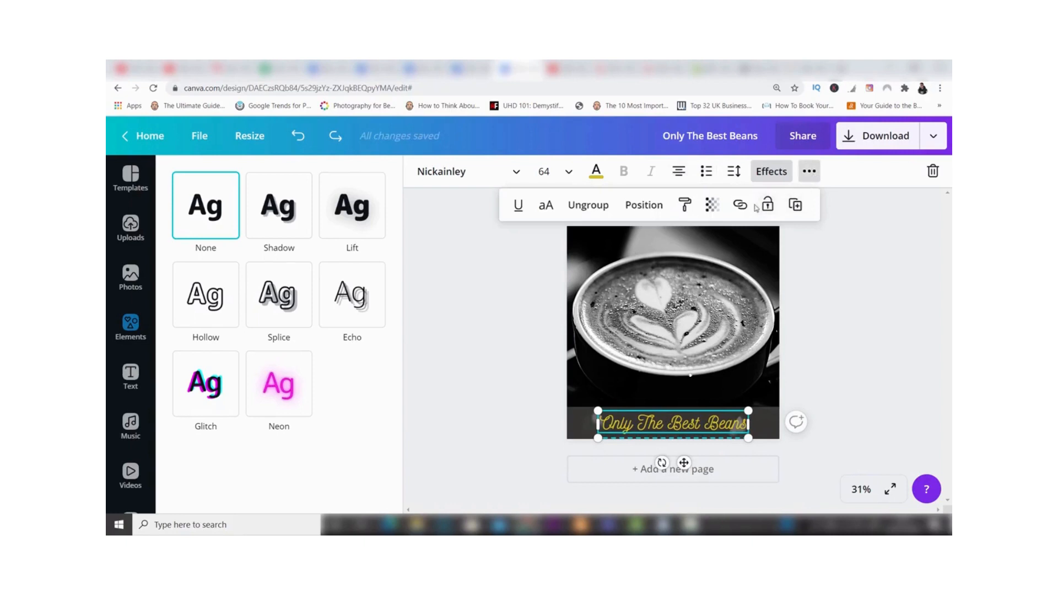
pyautogui.click(849, 213)
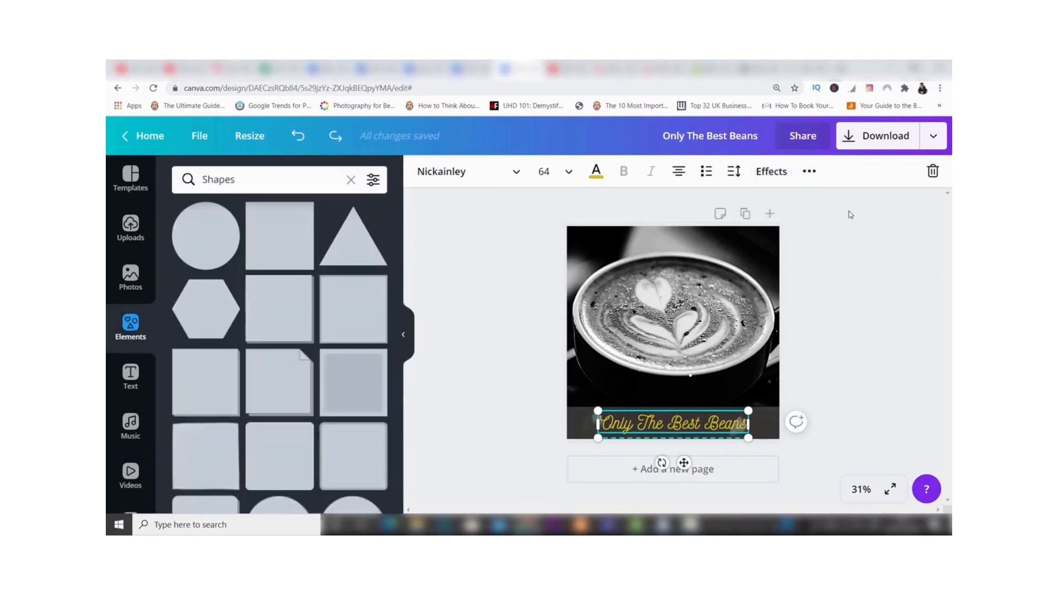
pyautogui.click(850, 215)
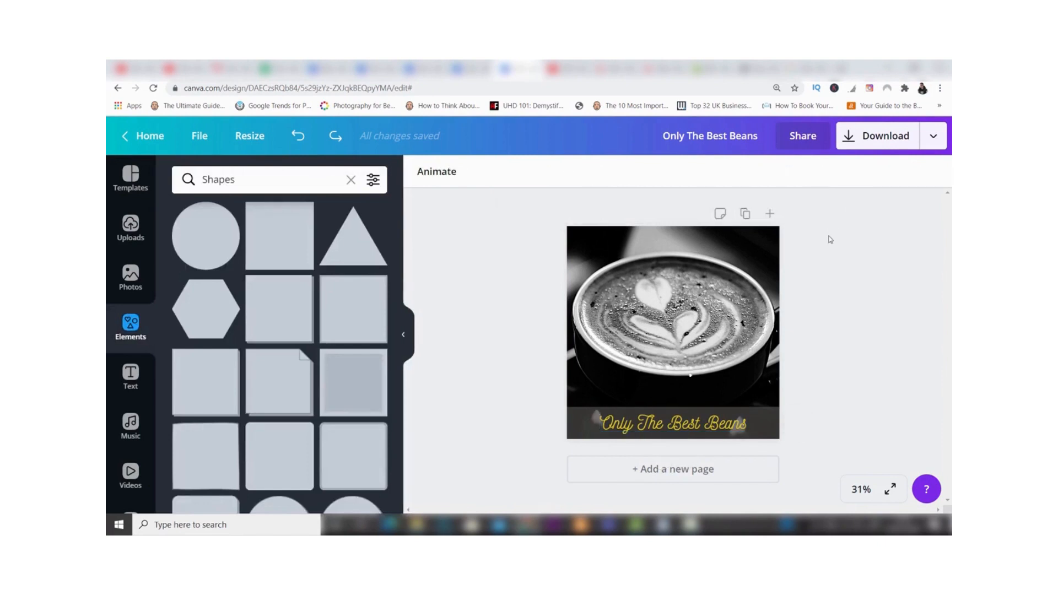
# Step: Return from the Shapes results to the full elements library to browse its categories
pyautogui.click(134, 325)
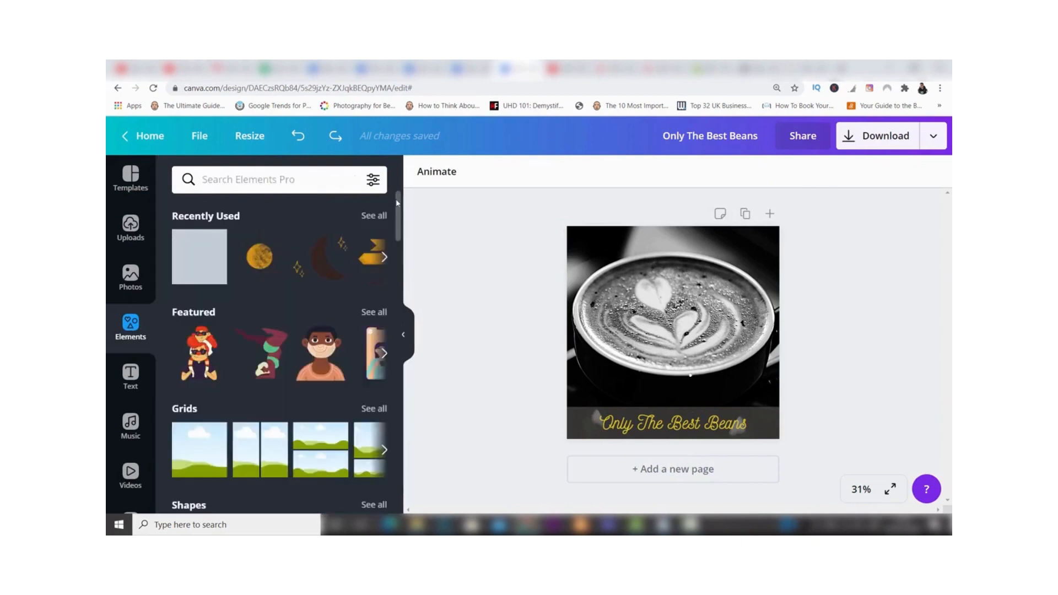